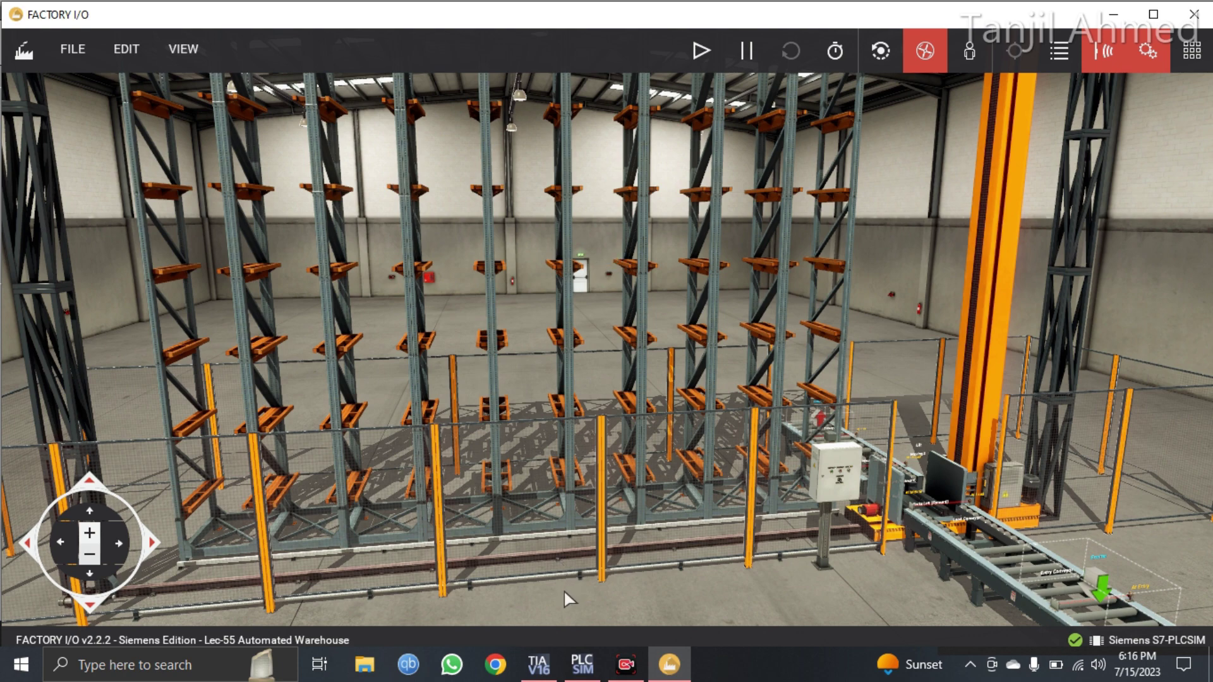
Switch from Factory I/O to TIA Portal's Main [OB1] ladder program.
left_click(538, 664)
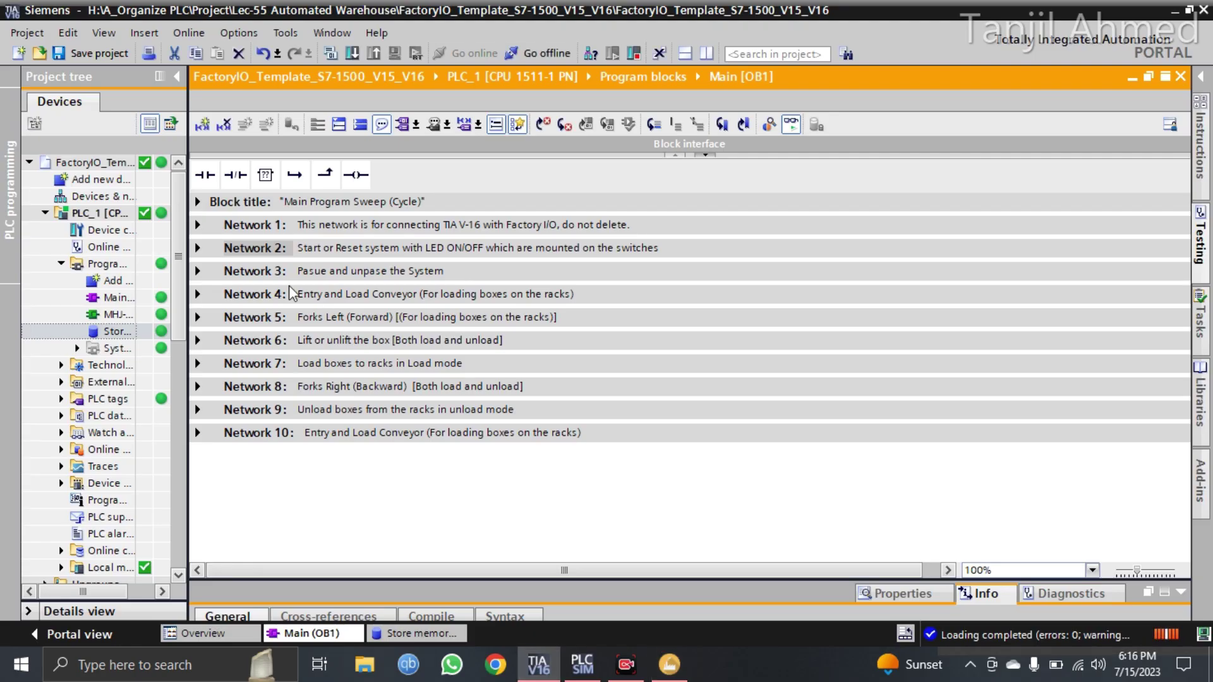
Expand Network 2 to view its SR start/reset block, then return to the Factory I/O warehouse.
left_click(198, 247)
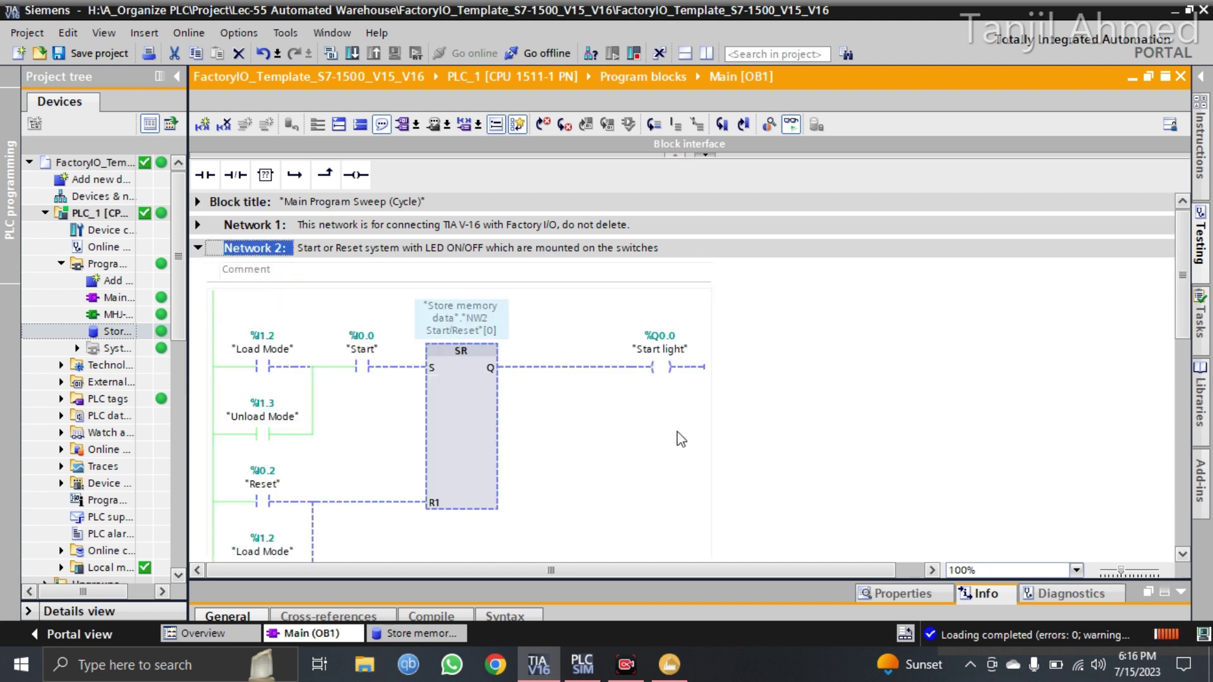
scroll(649, 493, "down", 2)
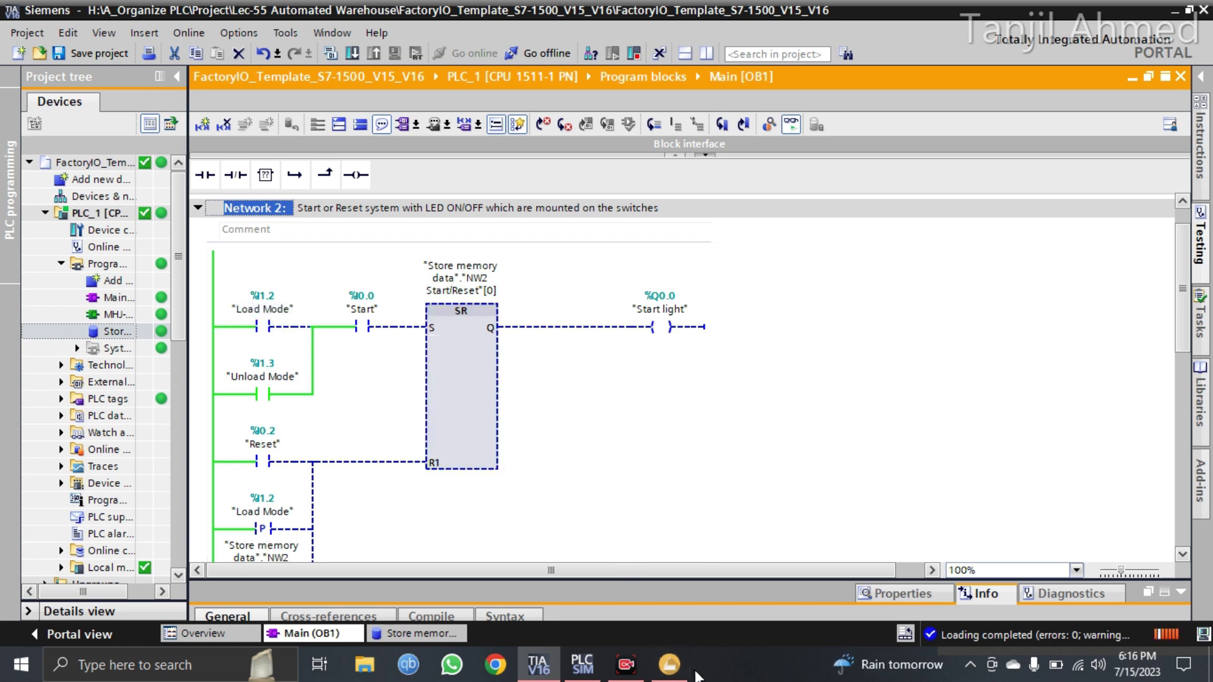
left_click(669, 665)
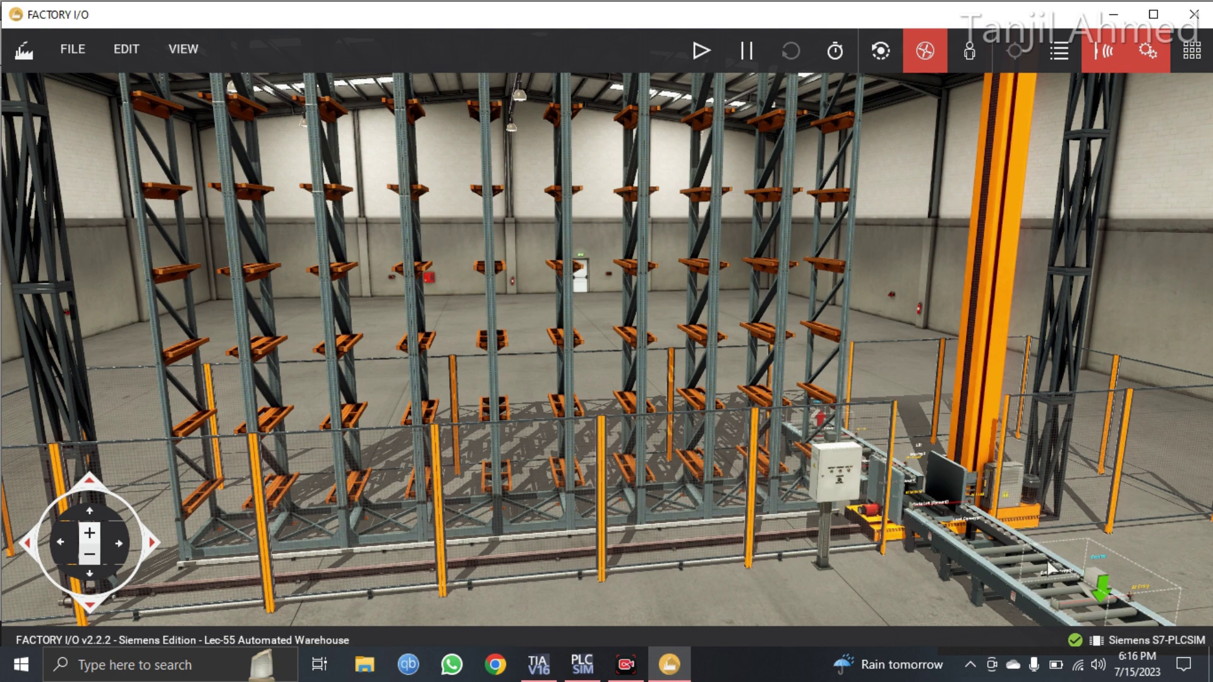
Pan the camera sideways across the idle warehouse racks and parked stacker crane.
key("d")
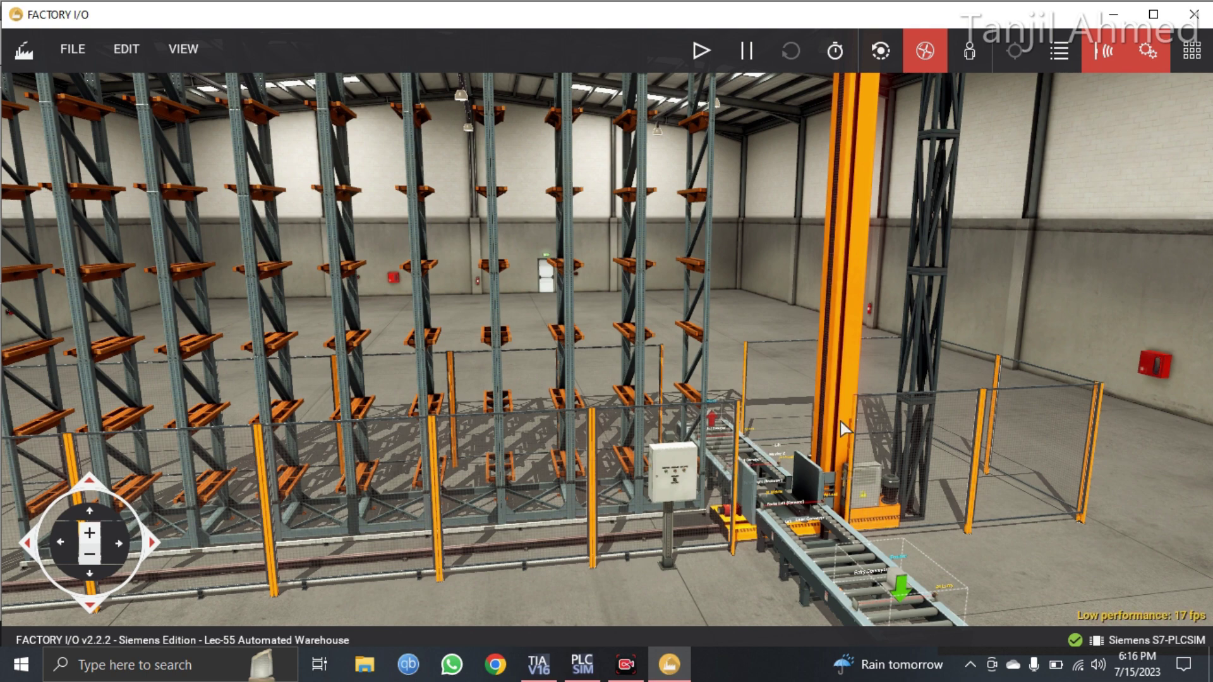
Move the camera to the saved Electric Board view of the operator panel.
left_click(1059, 57)
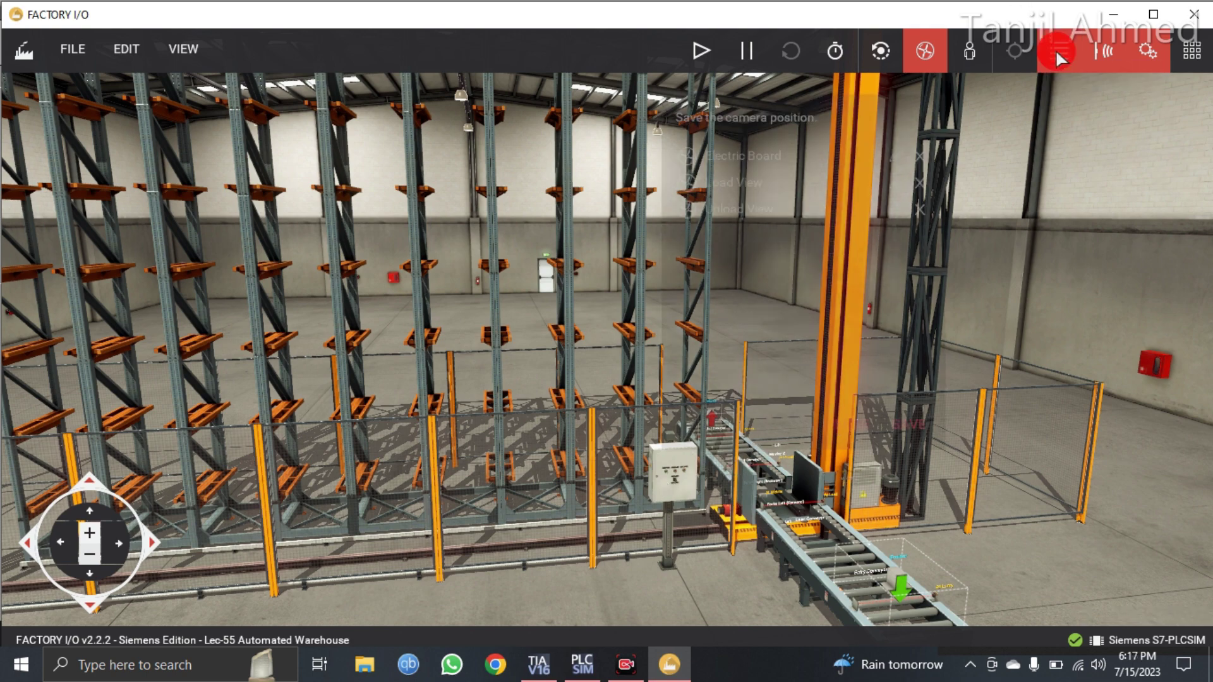
left_click(797, 157)
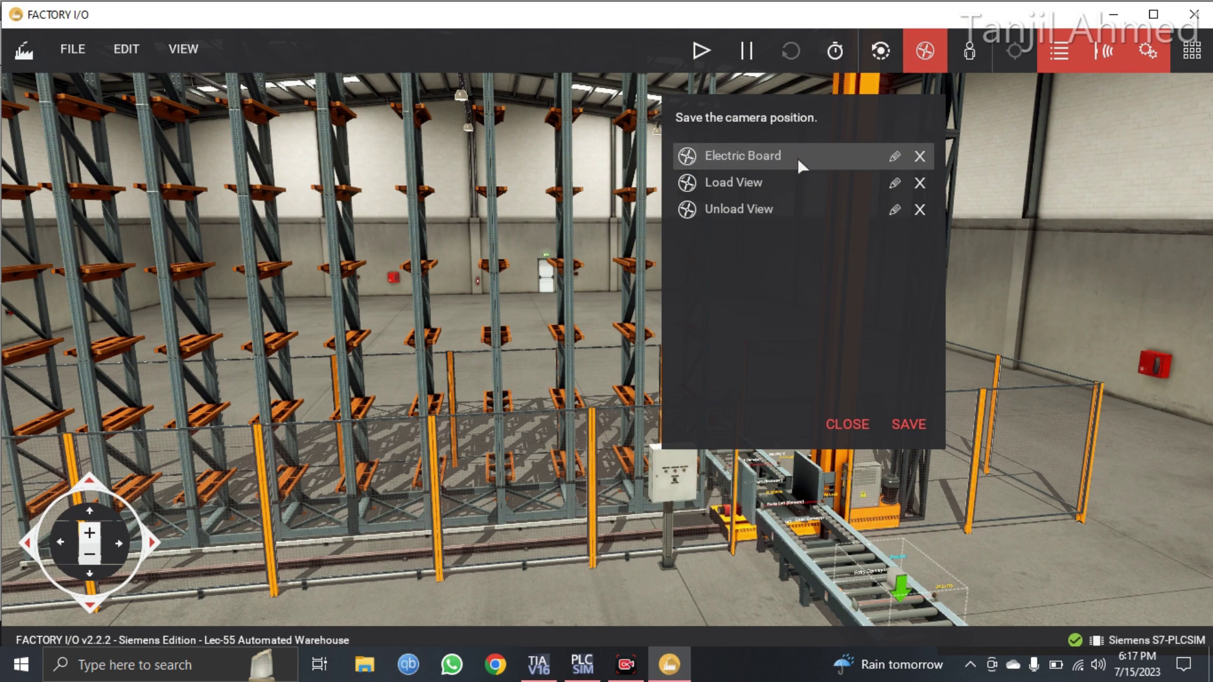
left_click(797, 157)
left_click(832, 423)
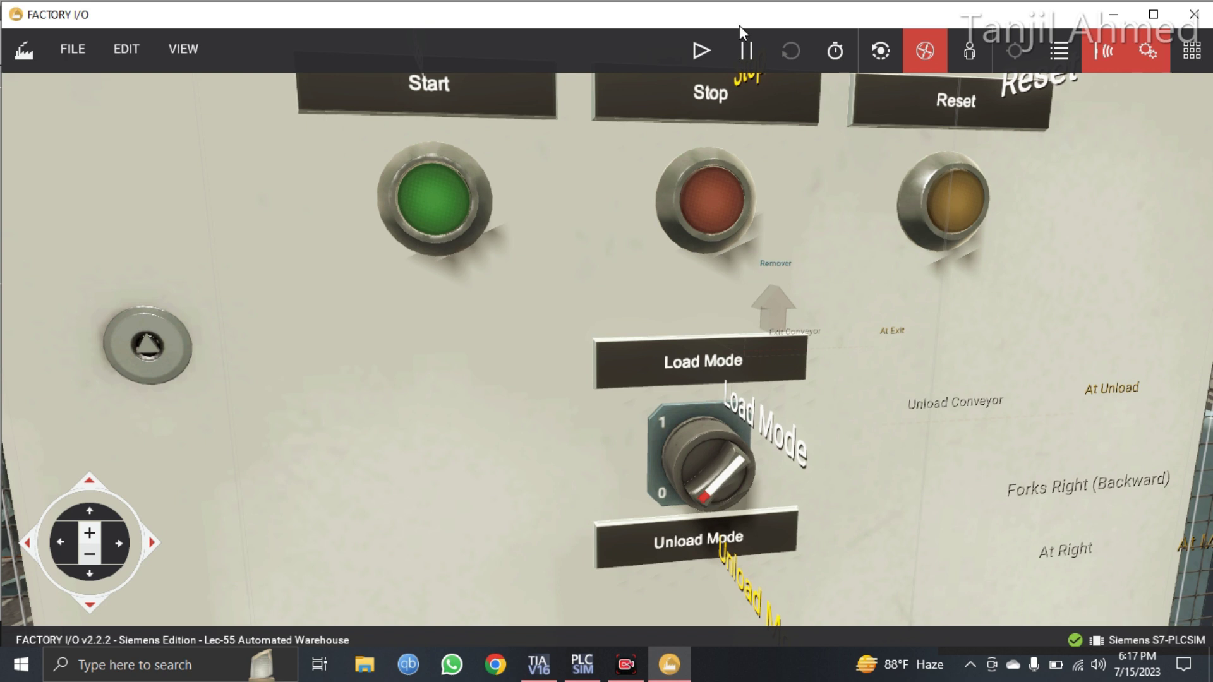
Start the simulation and turn the panel selector to Load Mode.
left_click(706, 55)
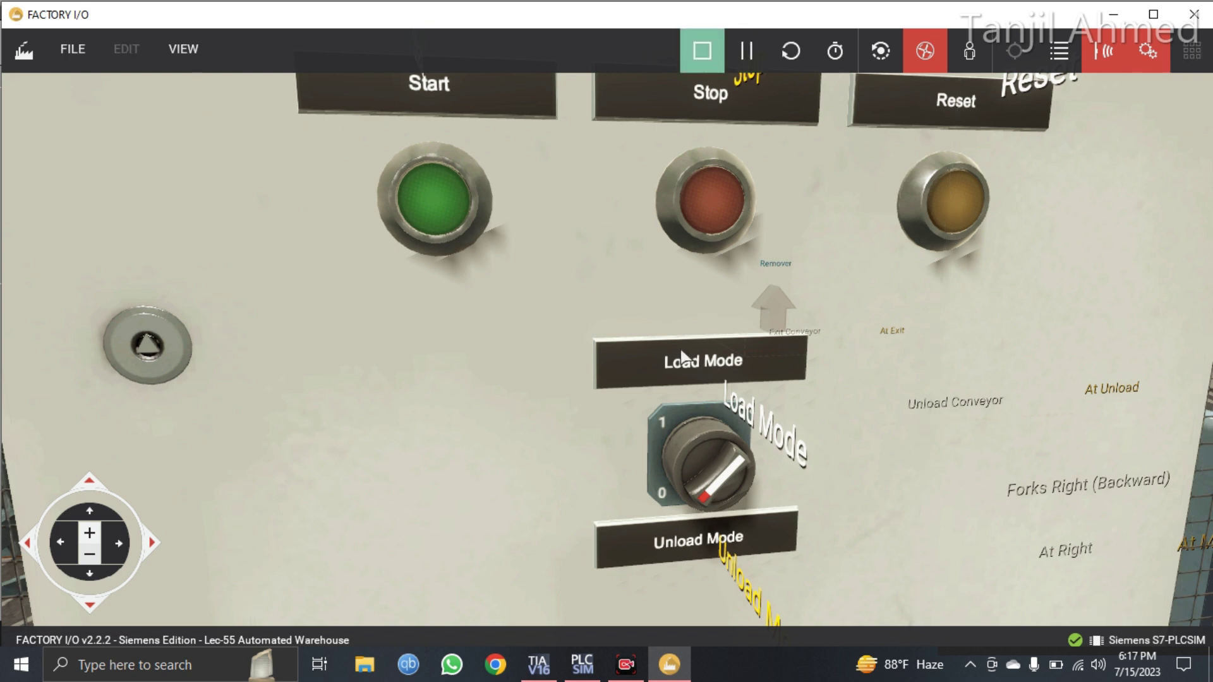
left_click(726, 496)
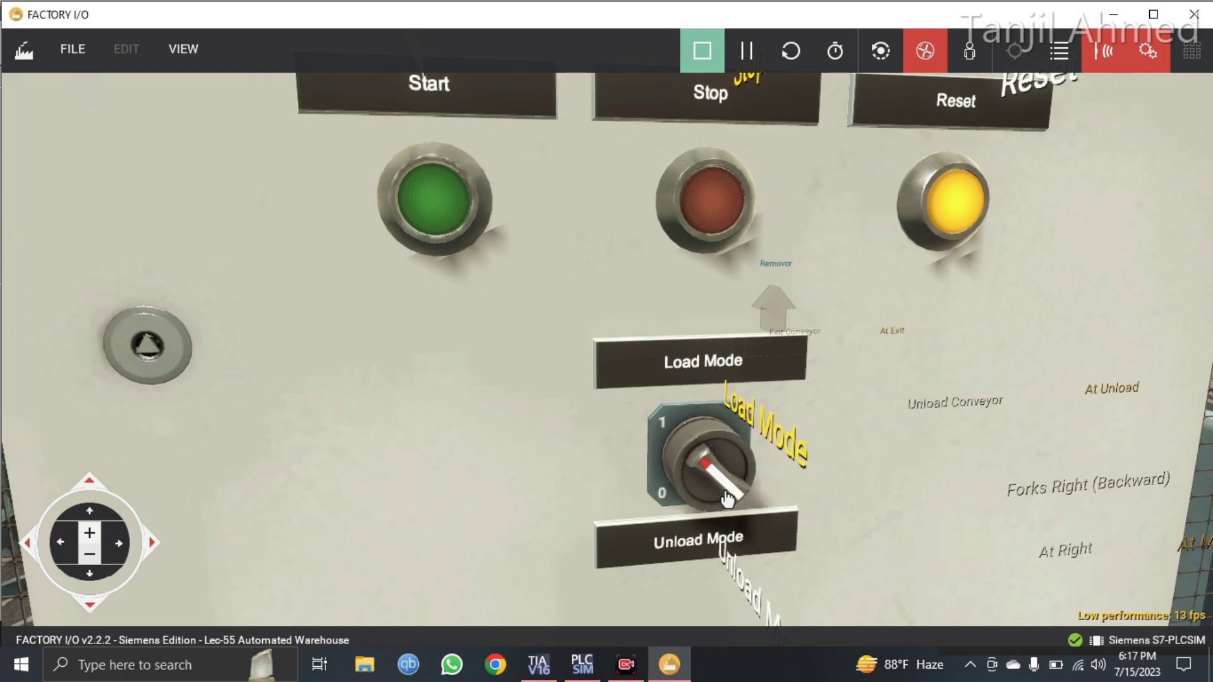
scroll(726, 496, "down", 10)
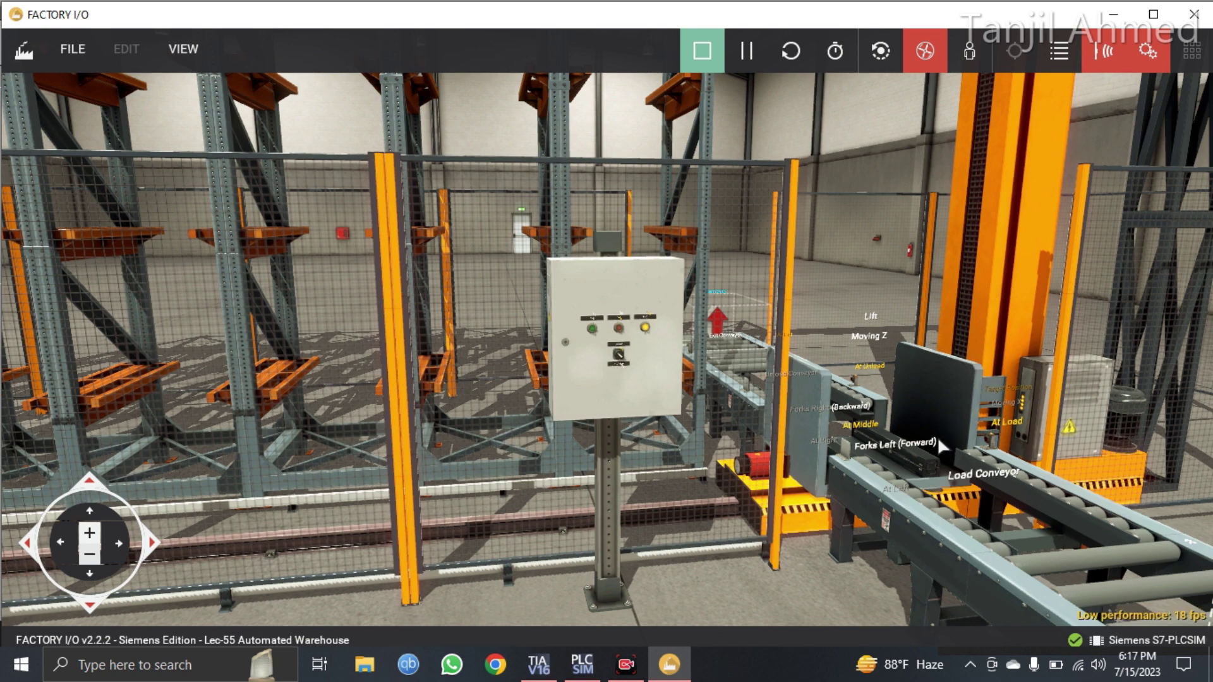
scroll(924, 437, "up", 1)
scroll(924, 437, "up", 5)
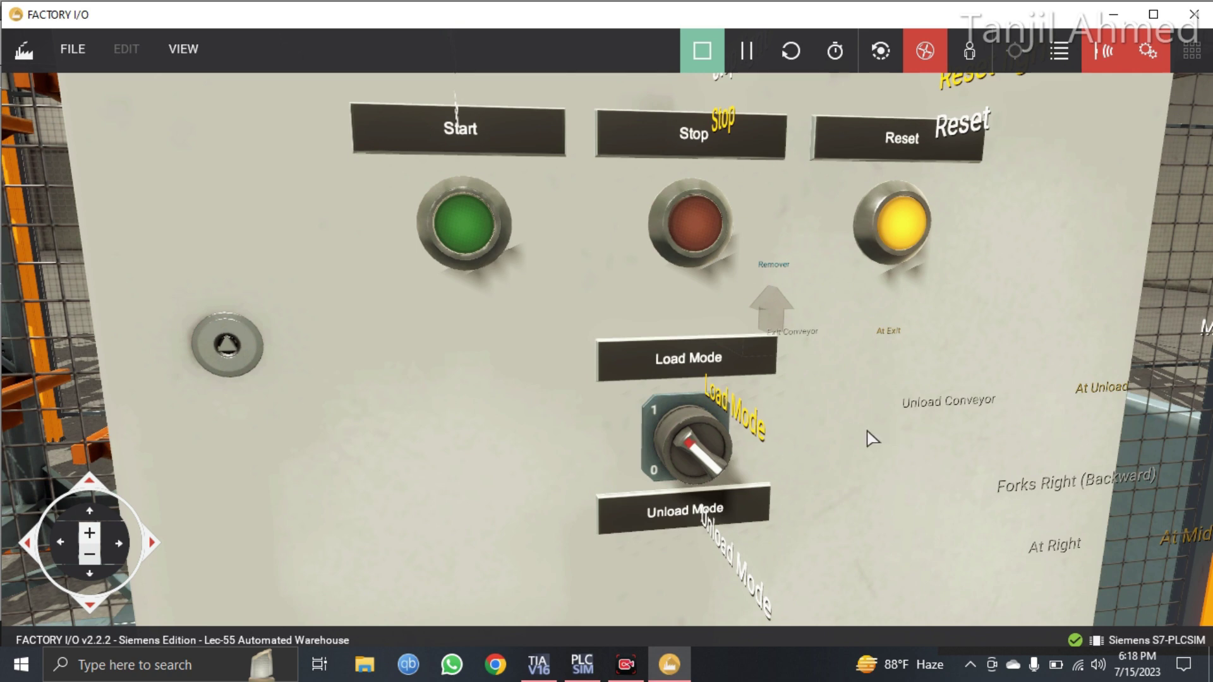
Turn the selector back to Unload Mode and zoom out to the wide warehouse view.
left_click(712, 473)
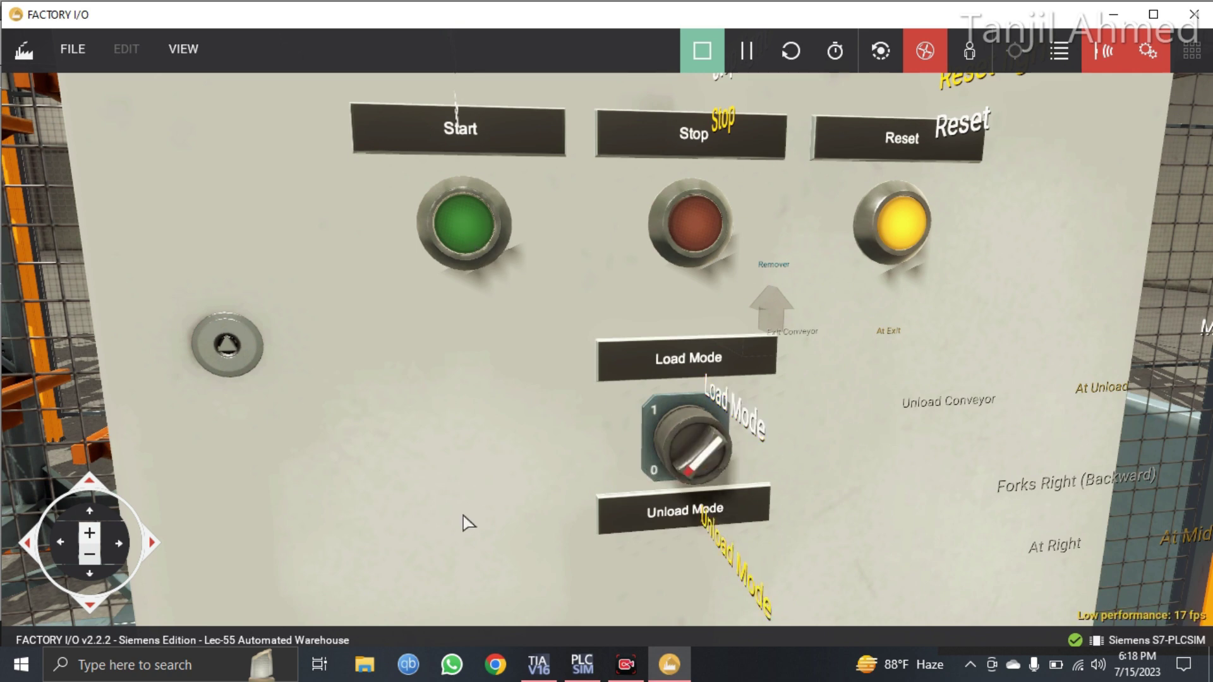
scroll(464, 521, "down", 8)
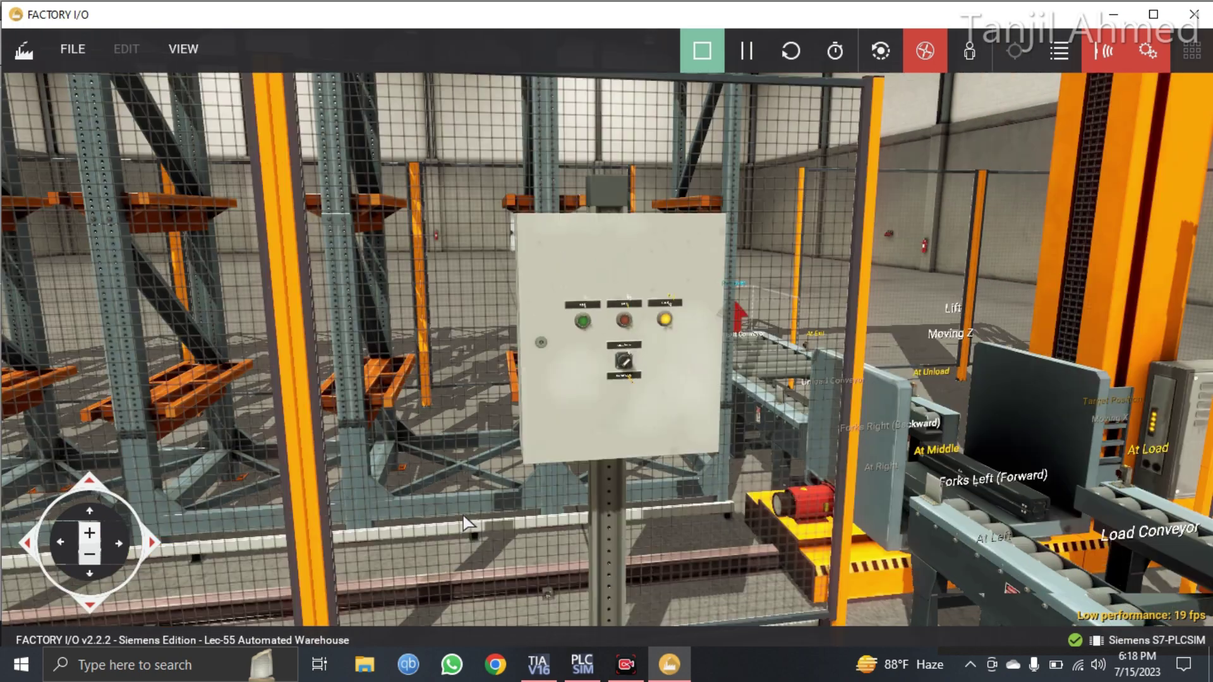
scroll(465, 521, "down", 10)
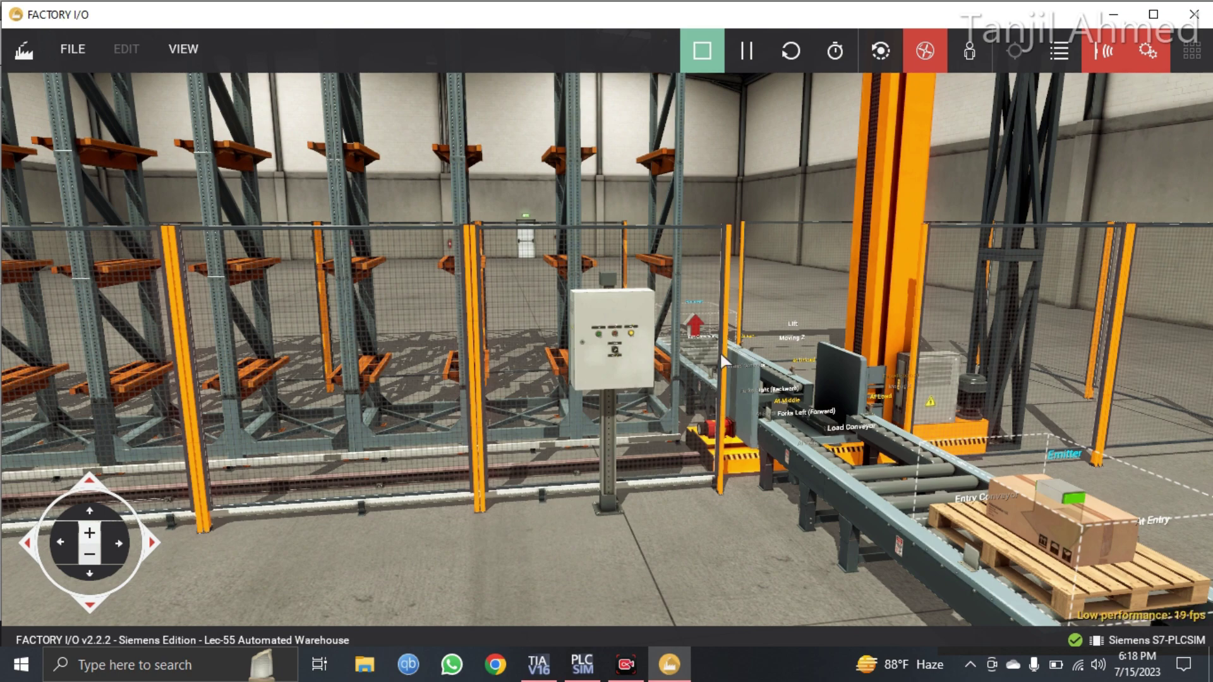
Zoom out to the full rack and stacker crane, then switch to TIA Portal.
scroll(718, 351, "down", 5)
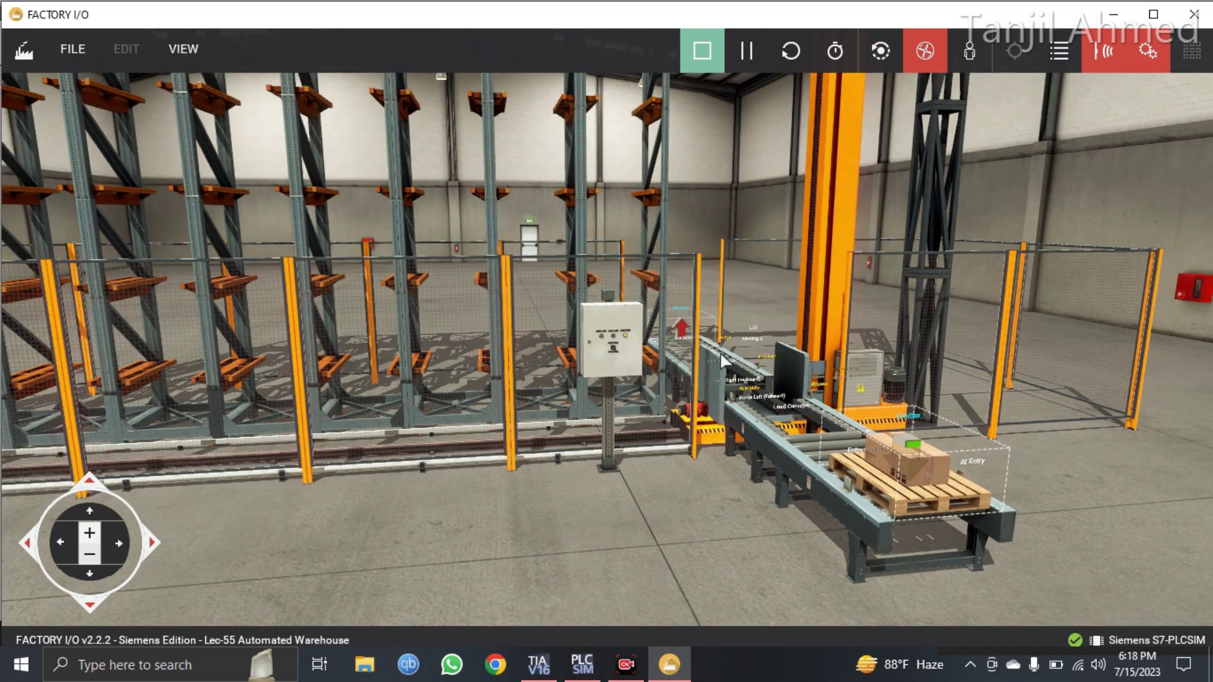
scroll(722, 360, "down", 3)
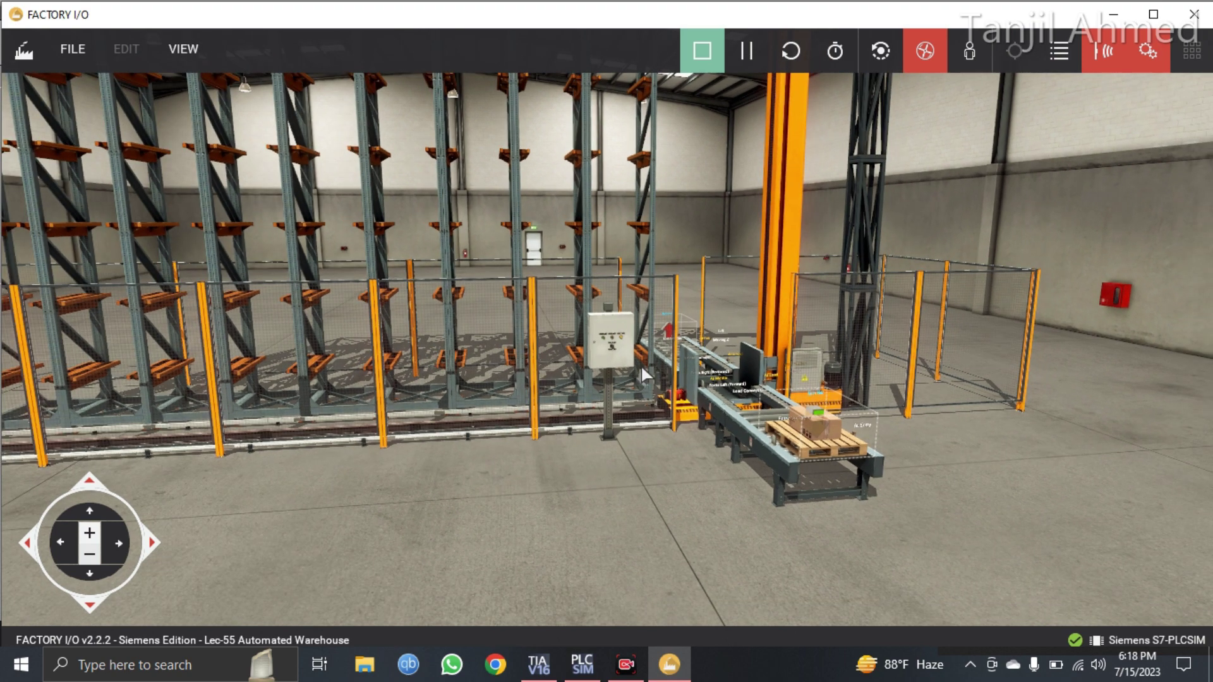
scroll(605, 364, "up", 5)
scroll(577, 361, "down", 5)
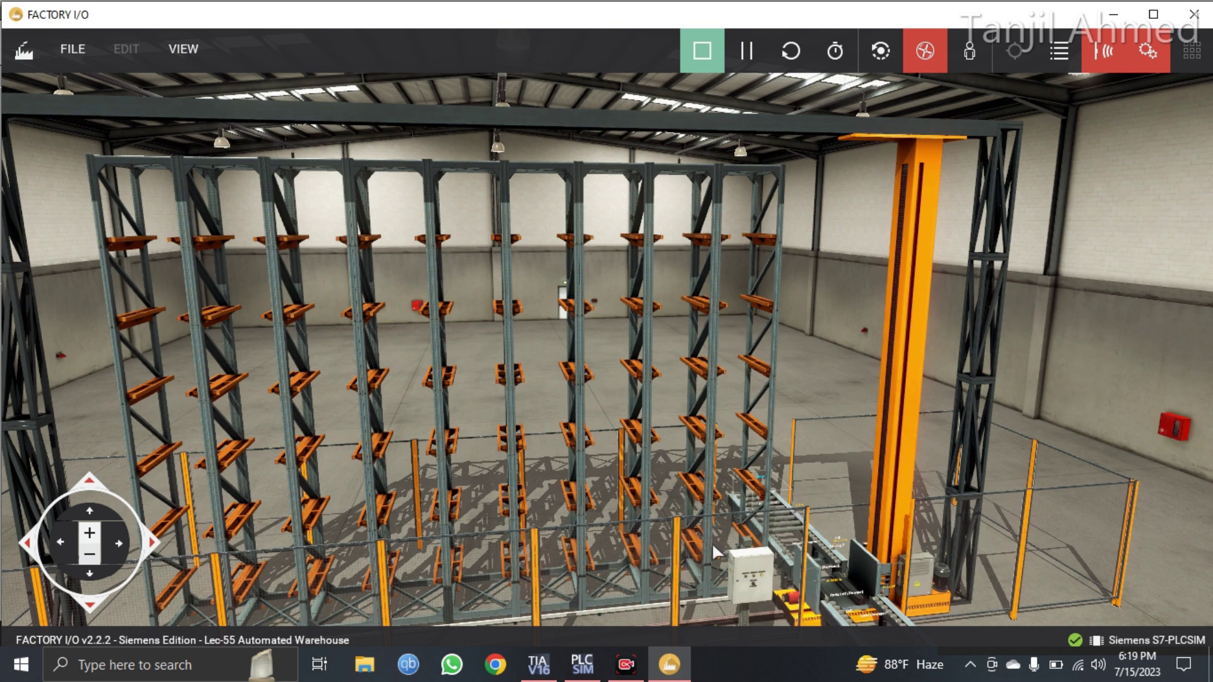
left_click(539, 664)
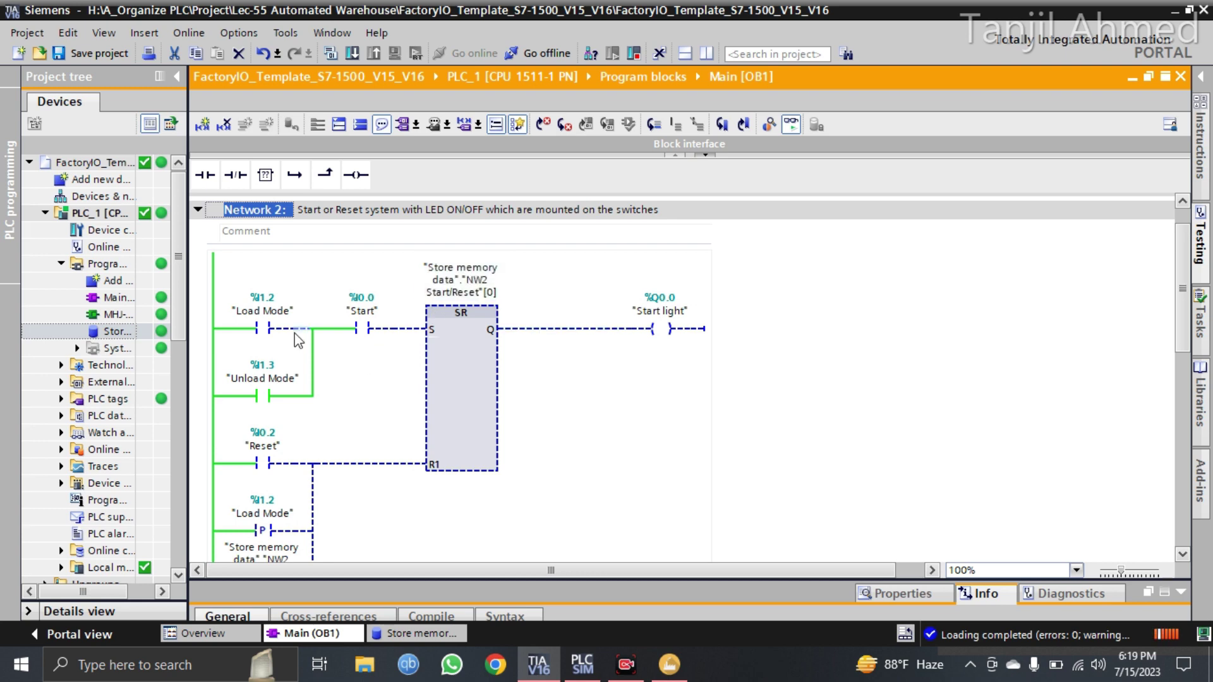
Collapse Network 2 and expand Network 3 to review its pause logic.
scroll(319, 348, "up", 1)
left_click(199, 248)
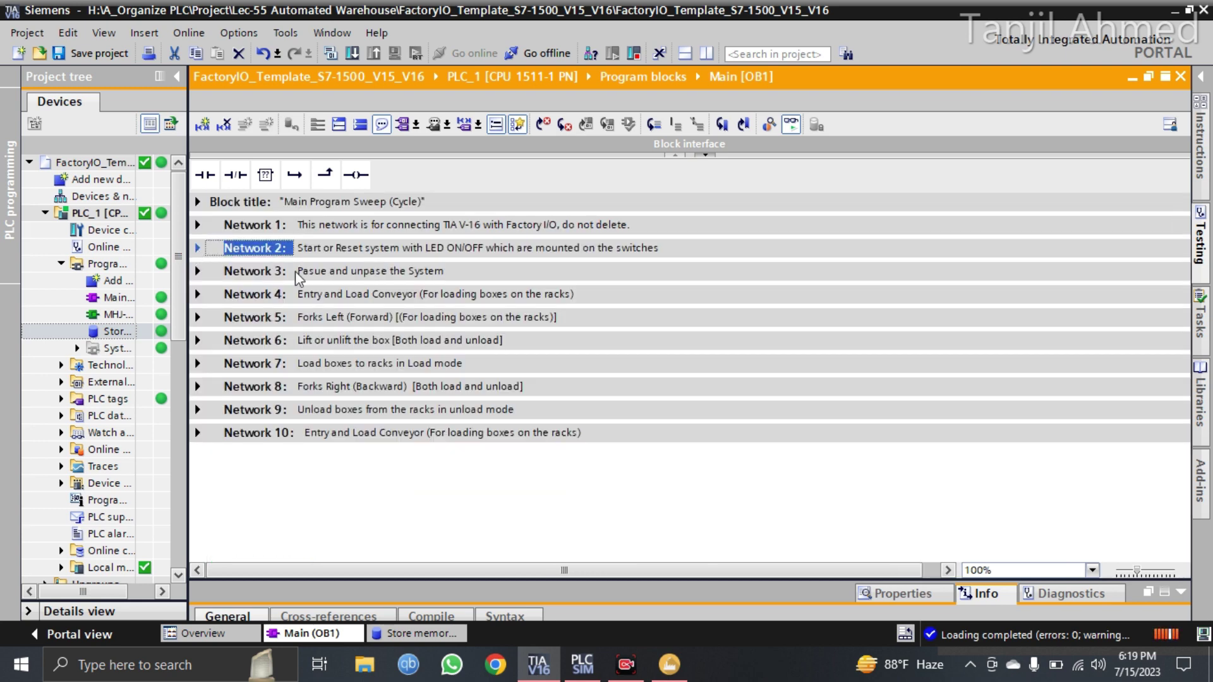
left_click(199, 271)
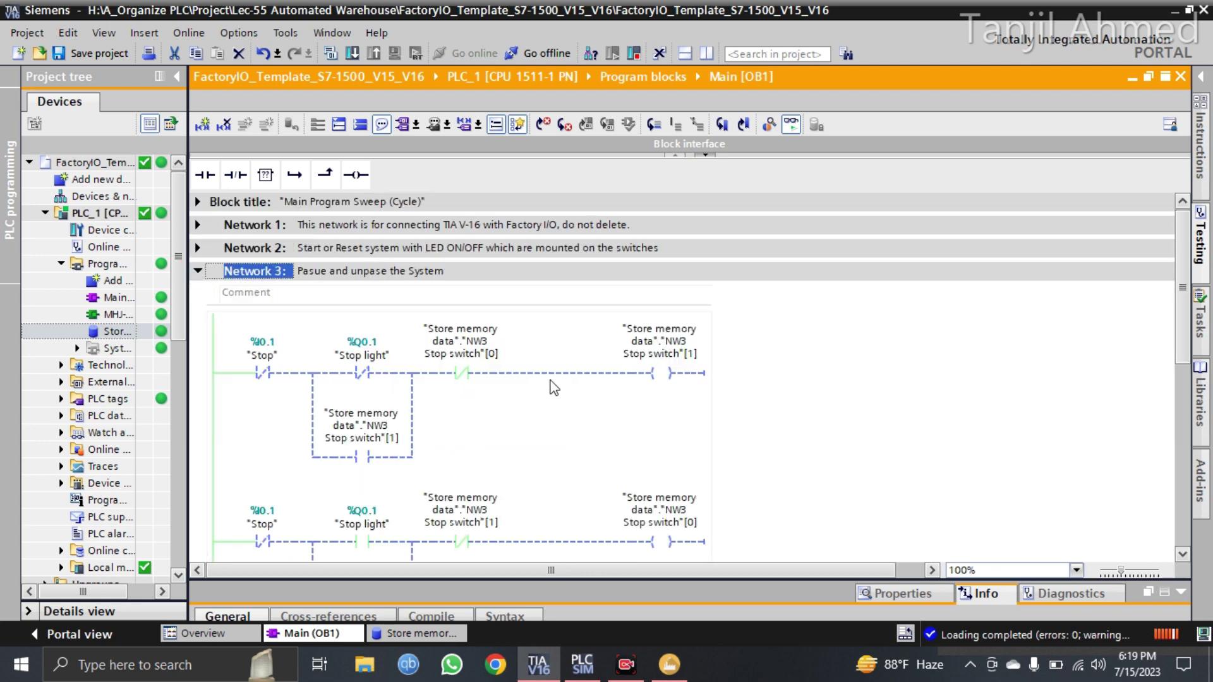
scroll(562, 392, "down", 2)
scroll(728, 363, "up", 2)
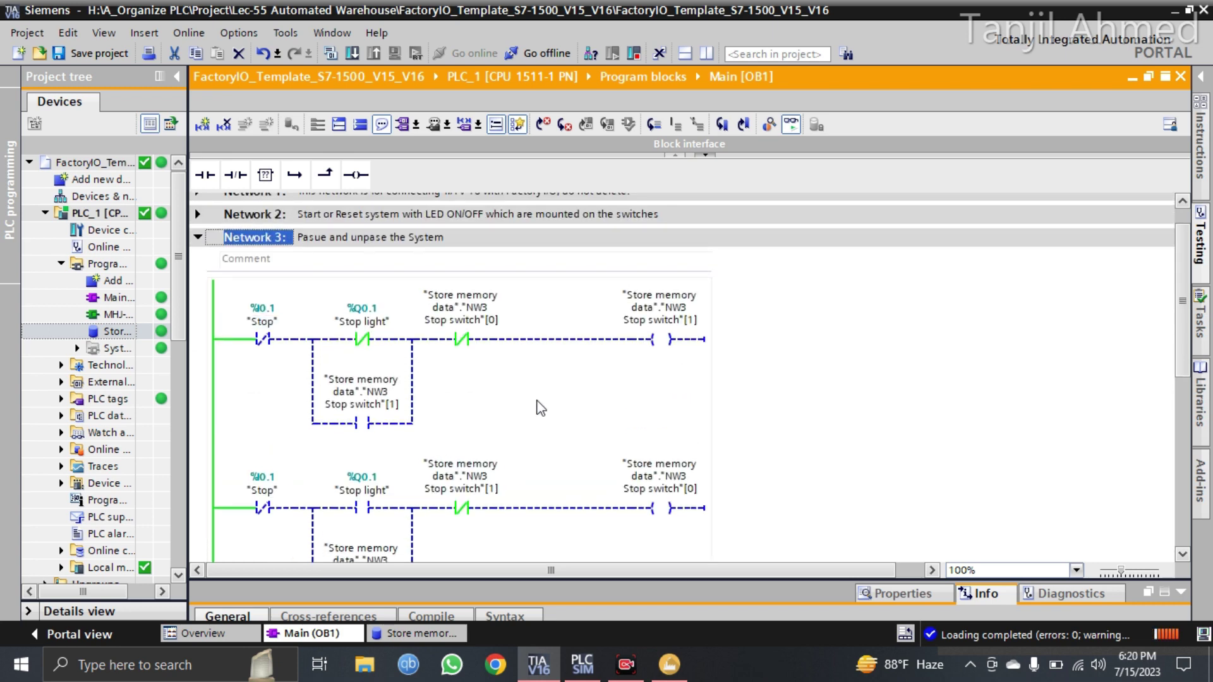
scroll(547, 410, "down", 3)
scroll(547, 411, "up", 1)
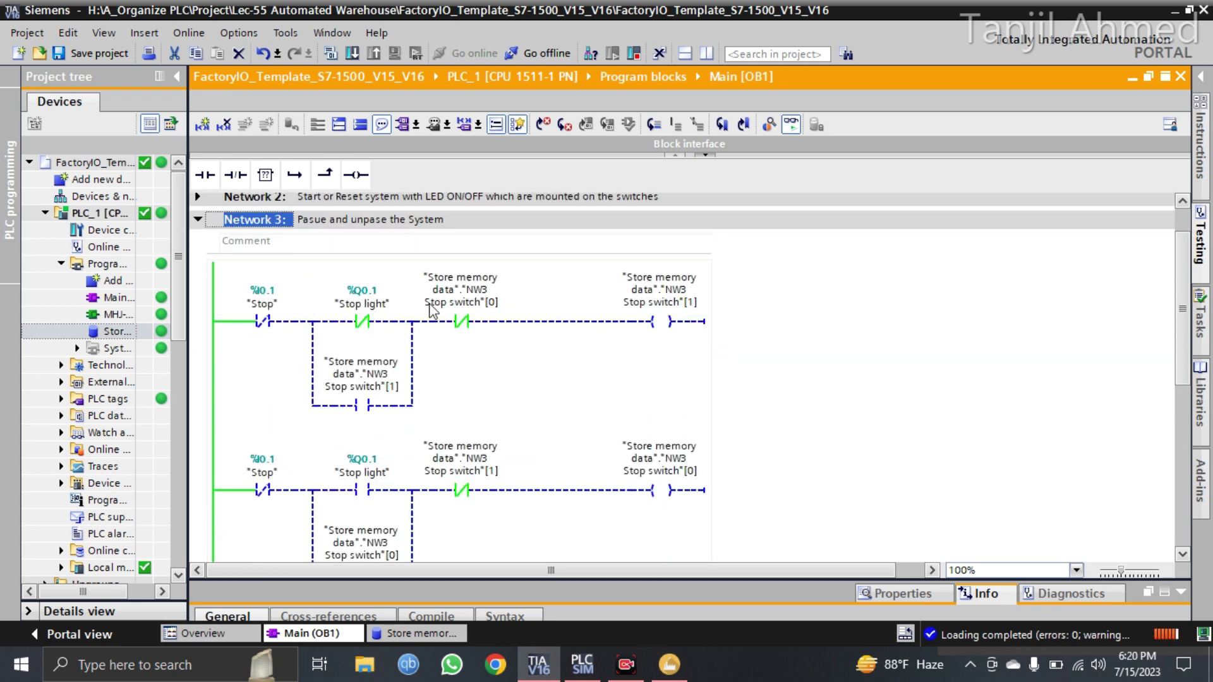
Open the live Network 4 Entry and Load Conveyor logic, then check Factory I/O.
left_click(198, 221)
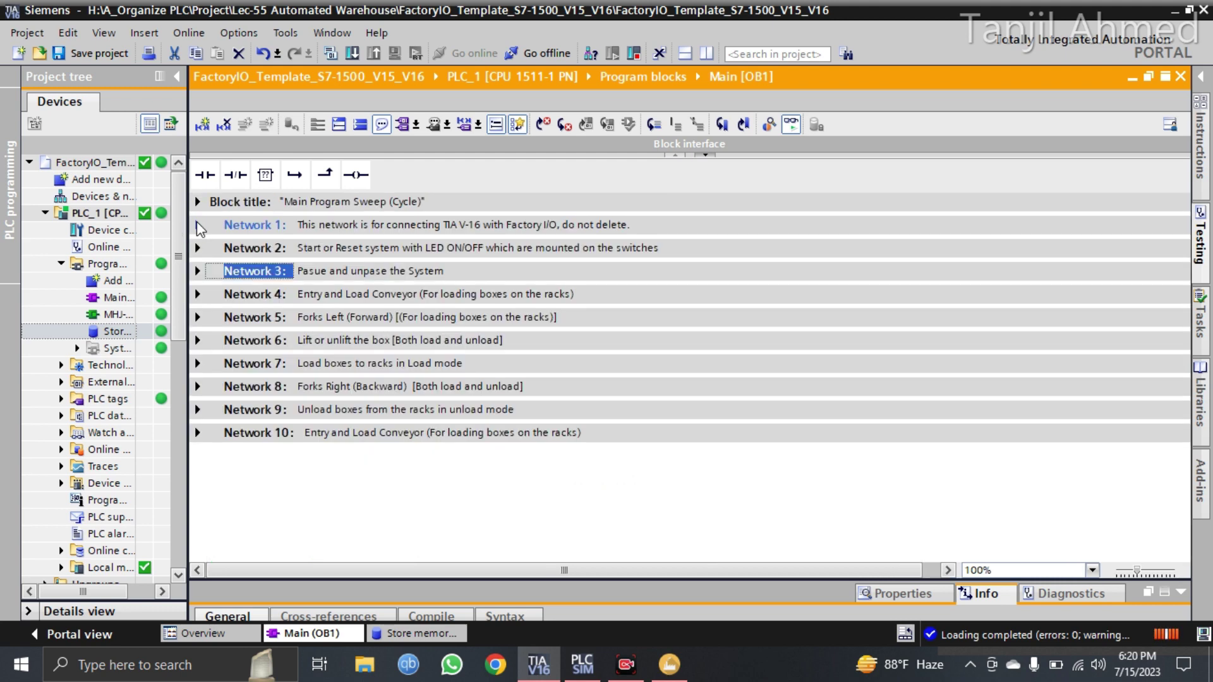
left_click(198, 295)
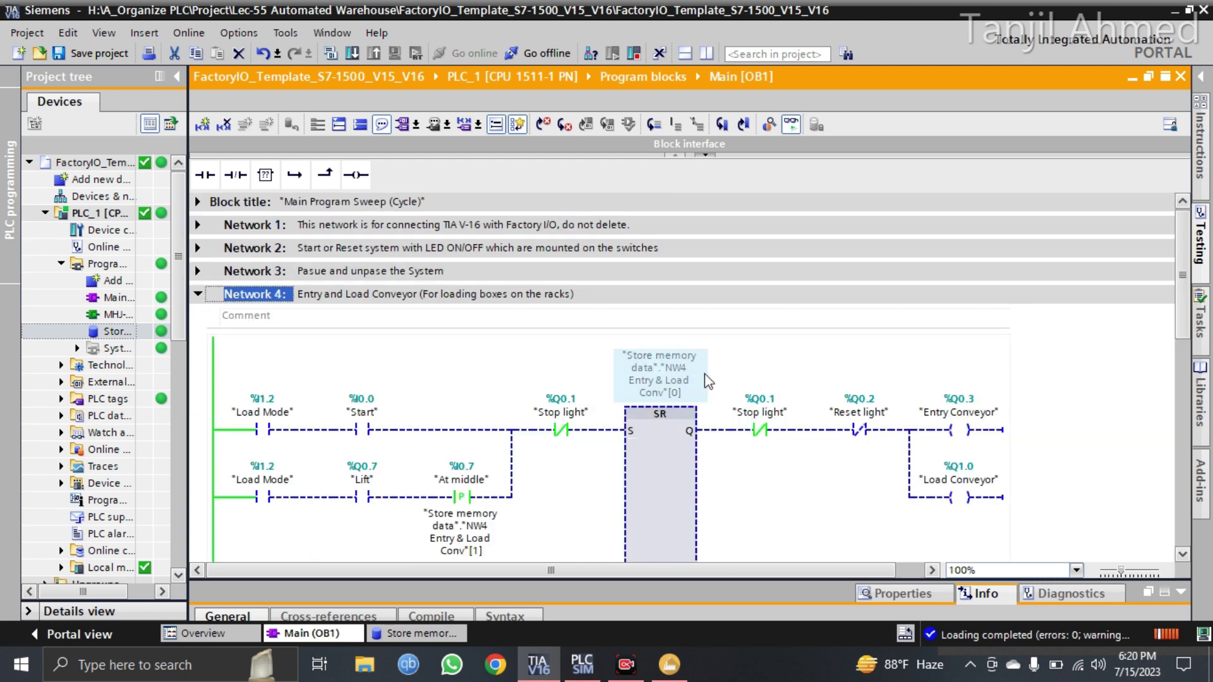
scroll(837, 508, "down", 1)
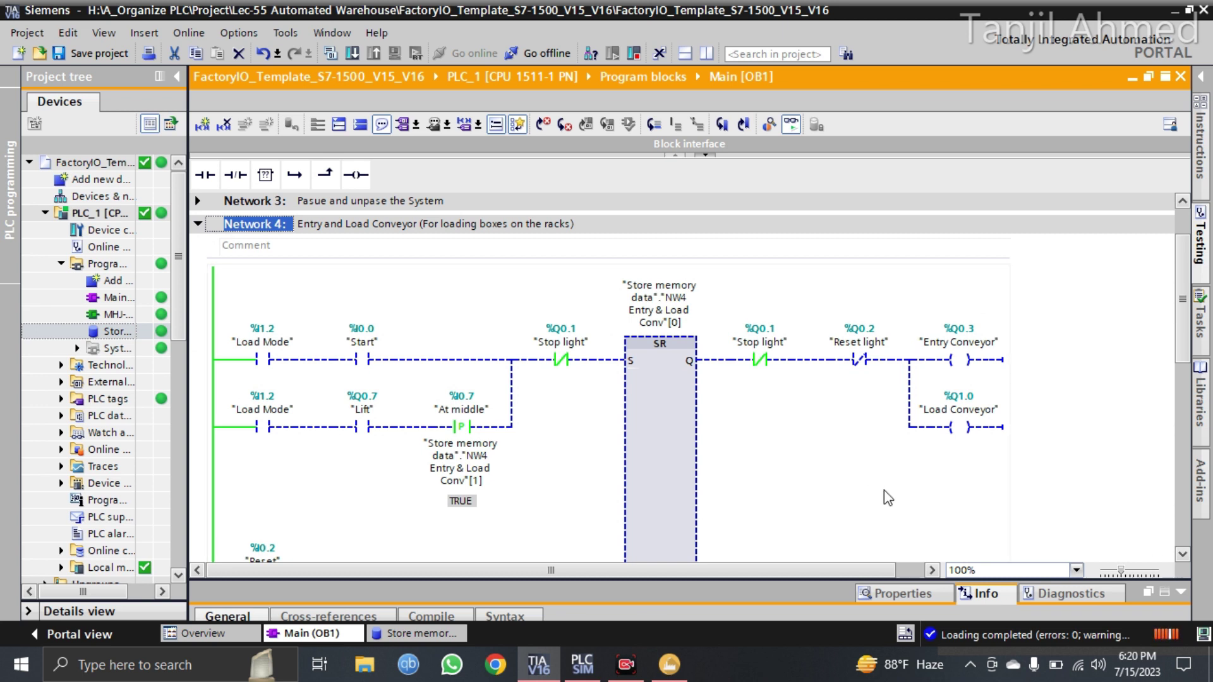
left_click(668, 663)
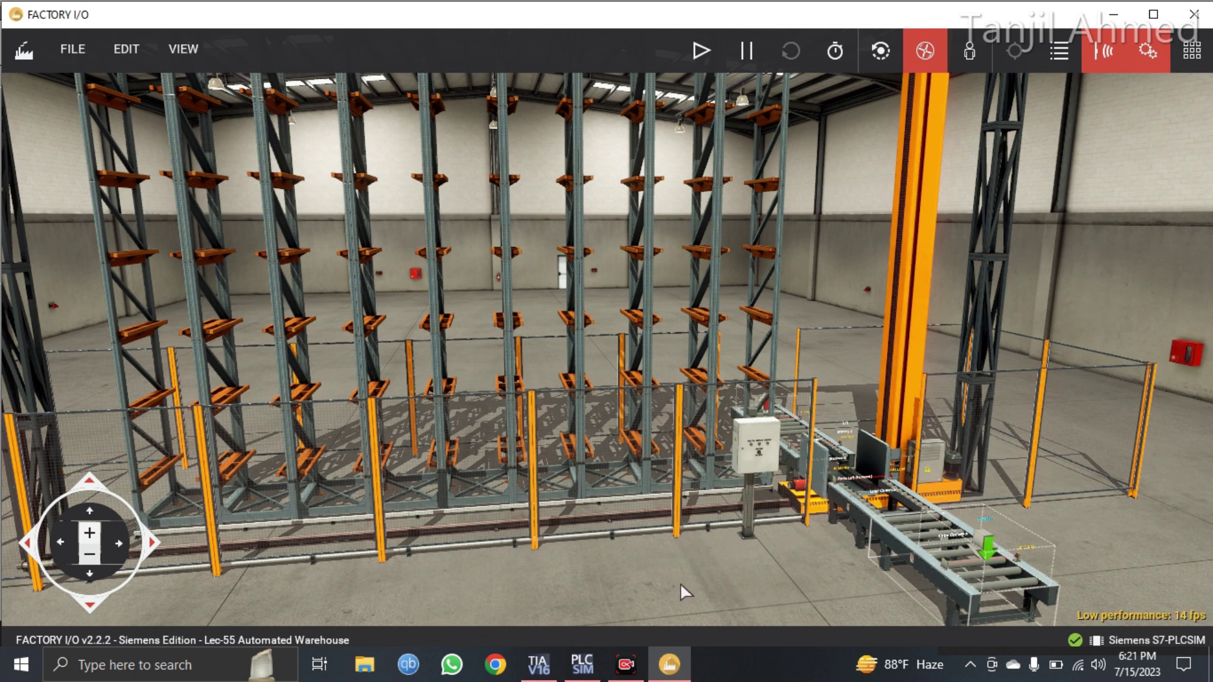
Collapse Network 4, monitor Network 5 Forks Left (Forward), then return to Factory I/O.
left_click(539, 668)
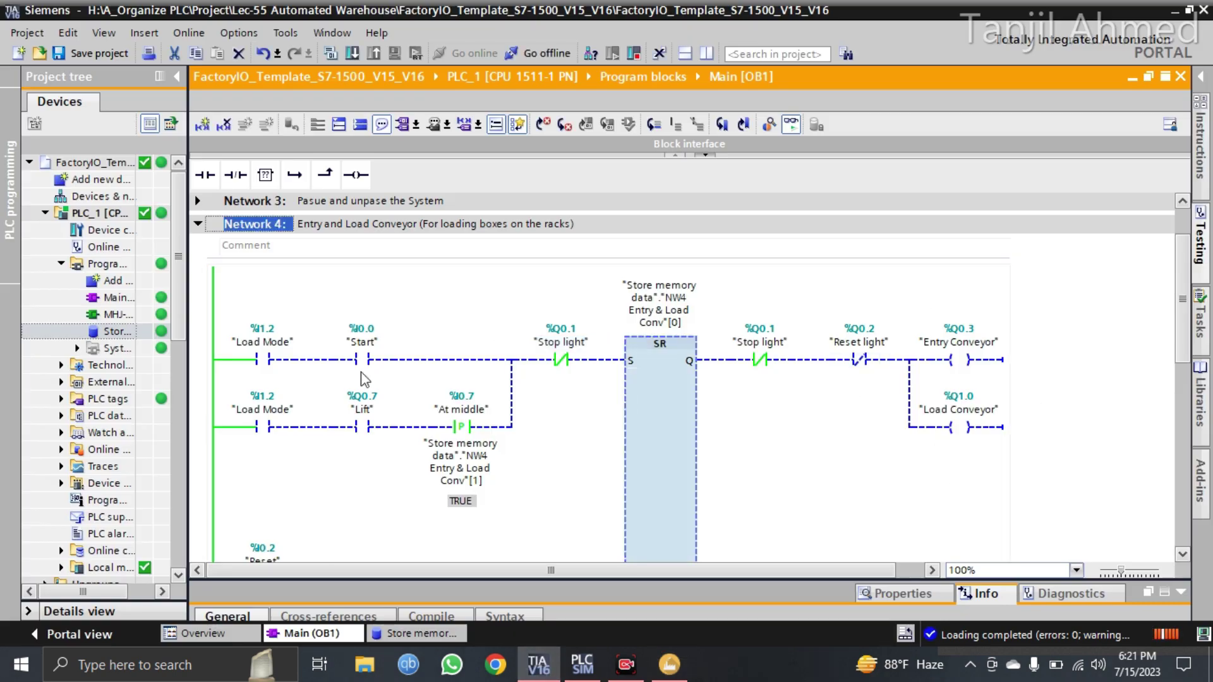
scroll(544, 472, "down", 5)
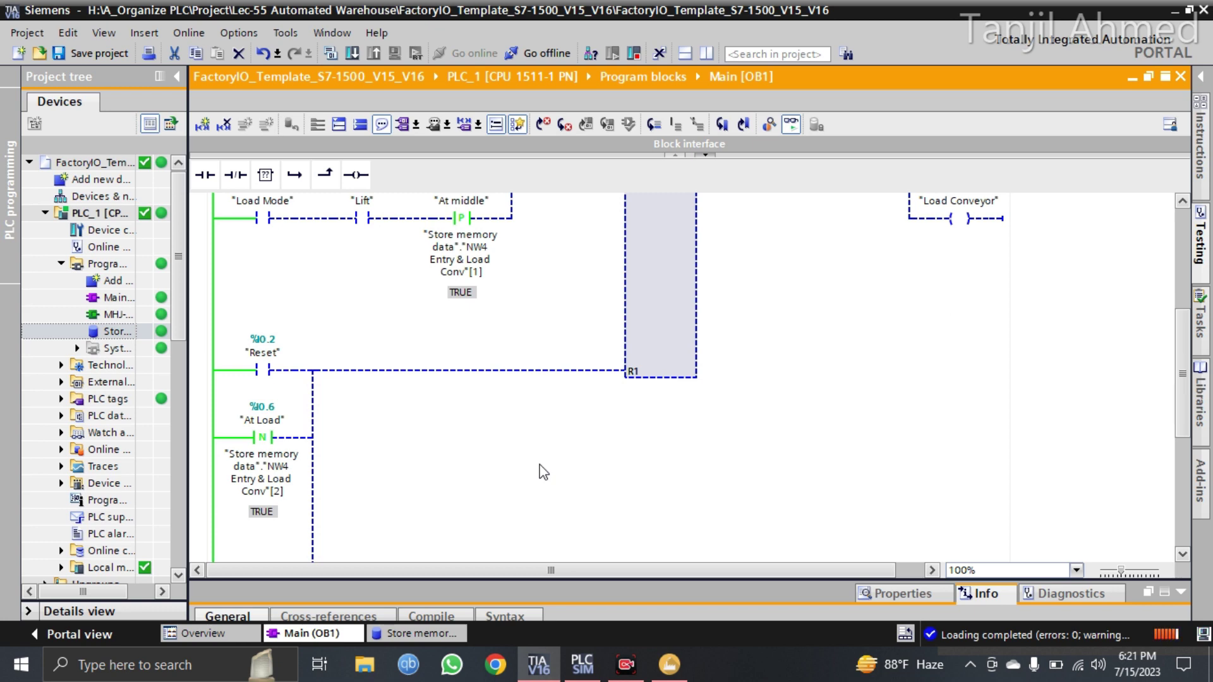
scroll(543, 473, "up", 7)
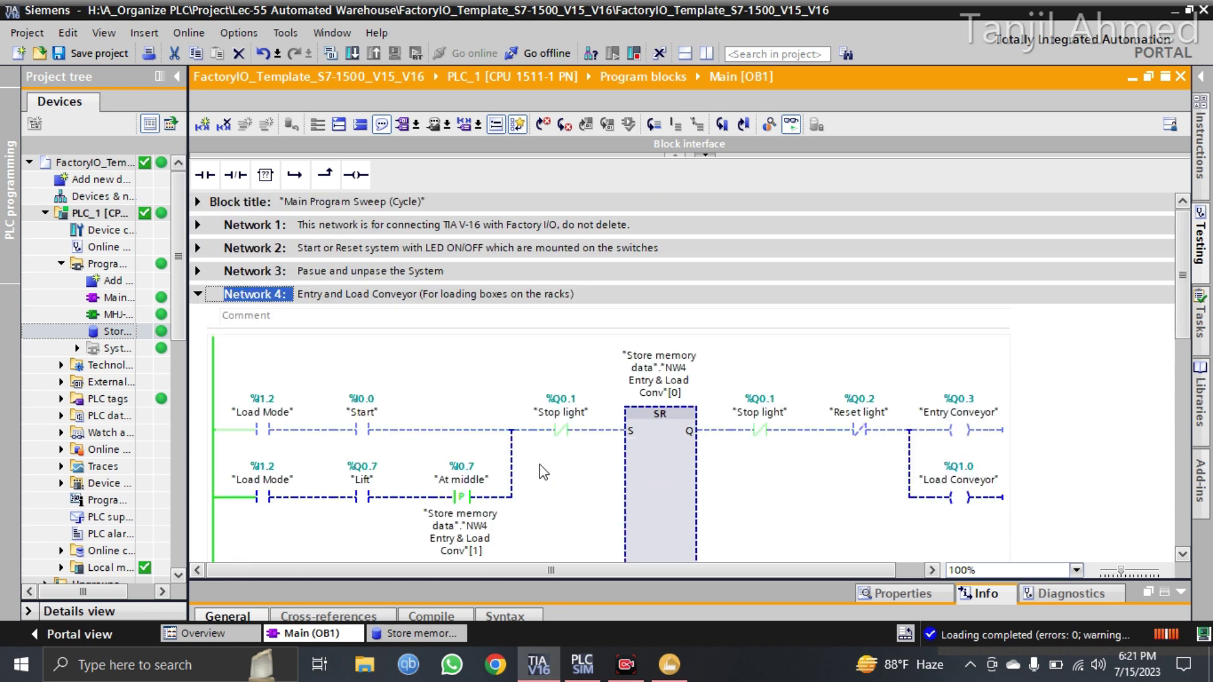
left_click(198, 294)
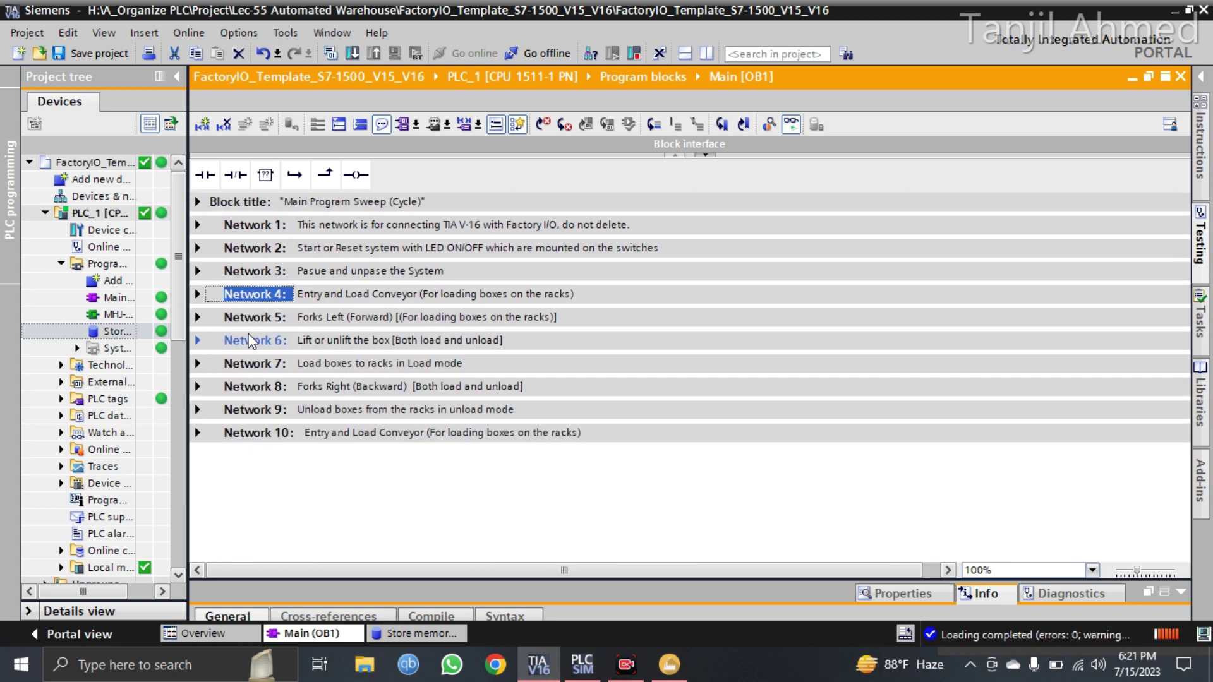
left_click(198, 318)
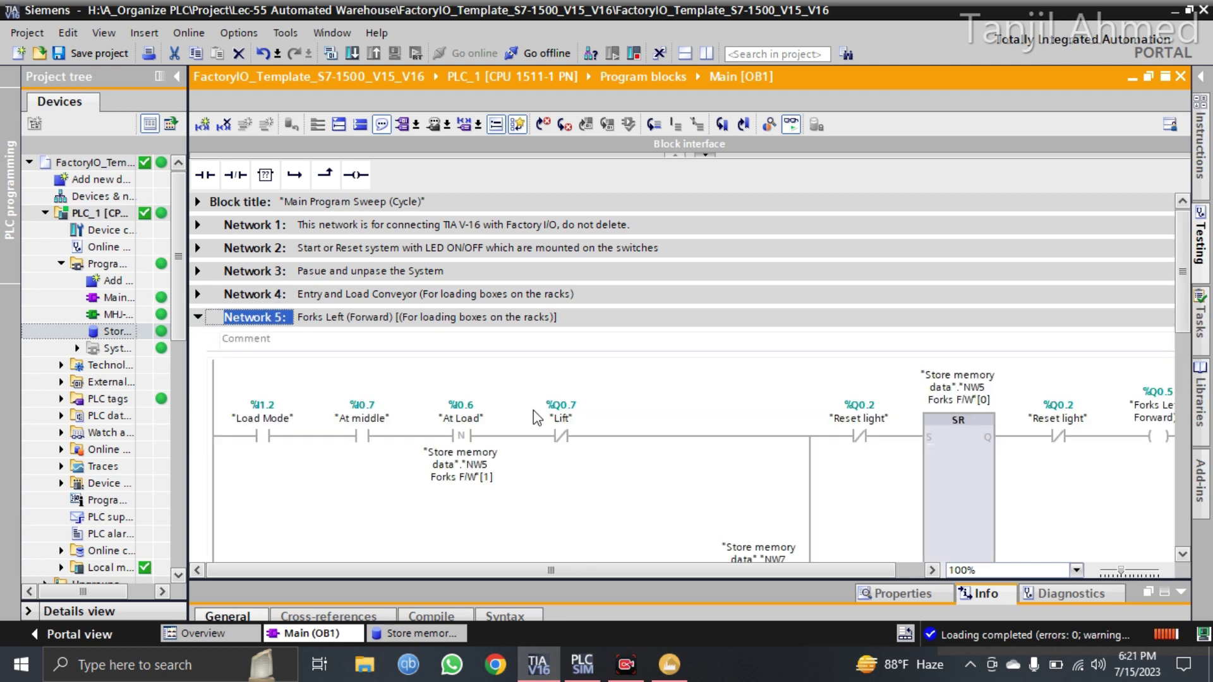
scroll(533, 410, "down", 3)
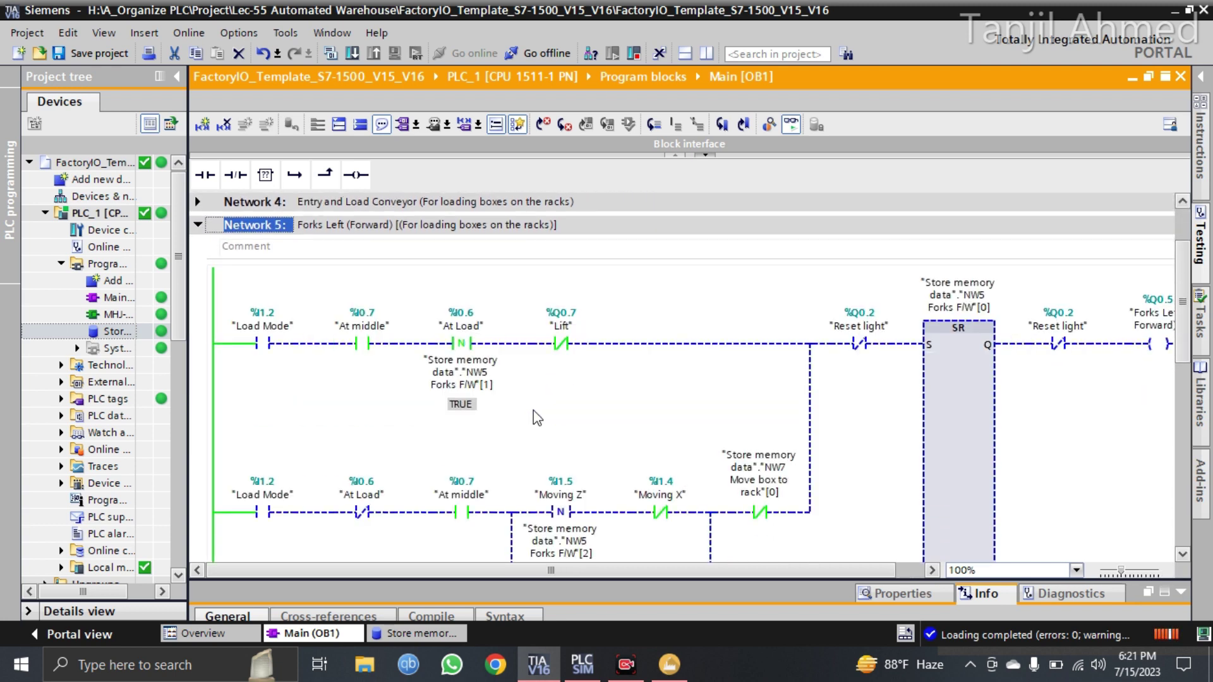
left_click(679, 675)
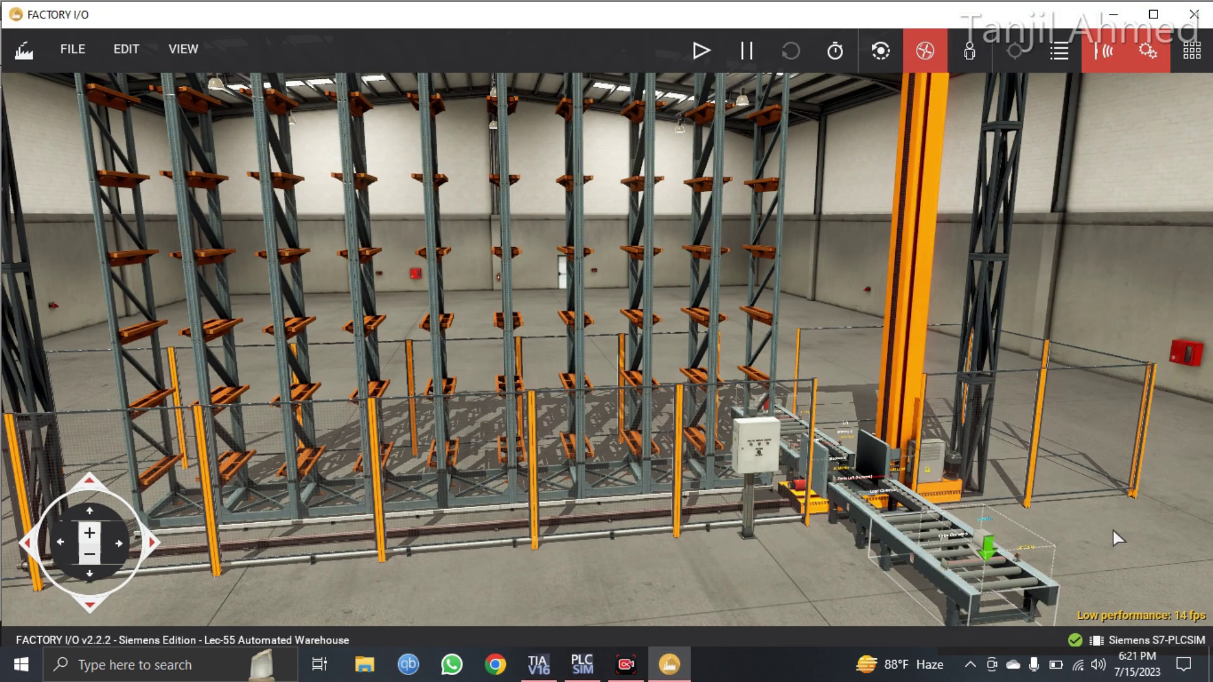
Zoom into the control box, set the selector to Load Mode and press Start.
scroll(1112, 528, "up", 3)
scroll(1115, 537, "up", 4)
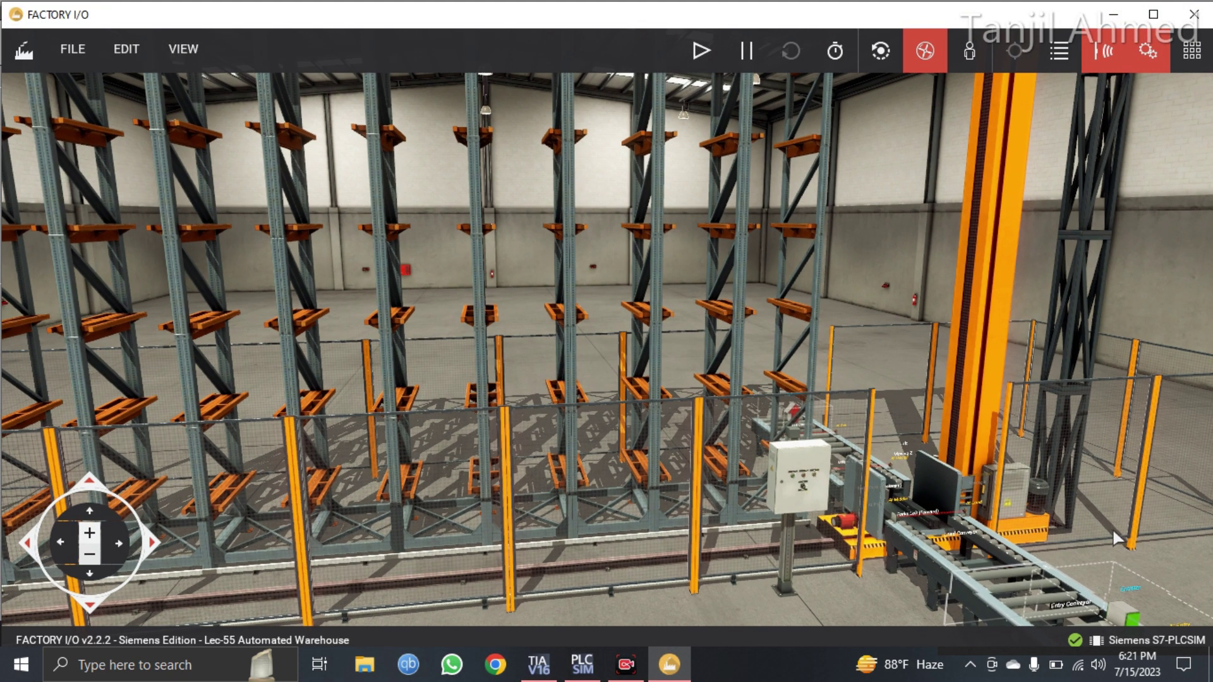
scroll(1113, 531, "up", 3)
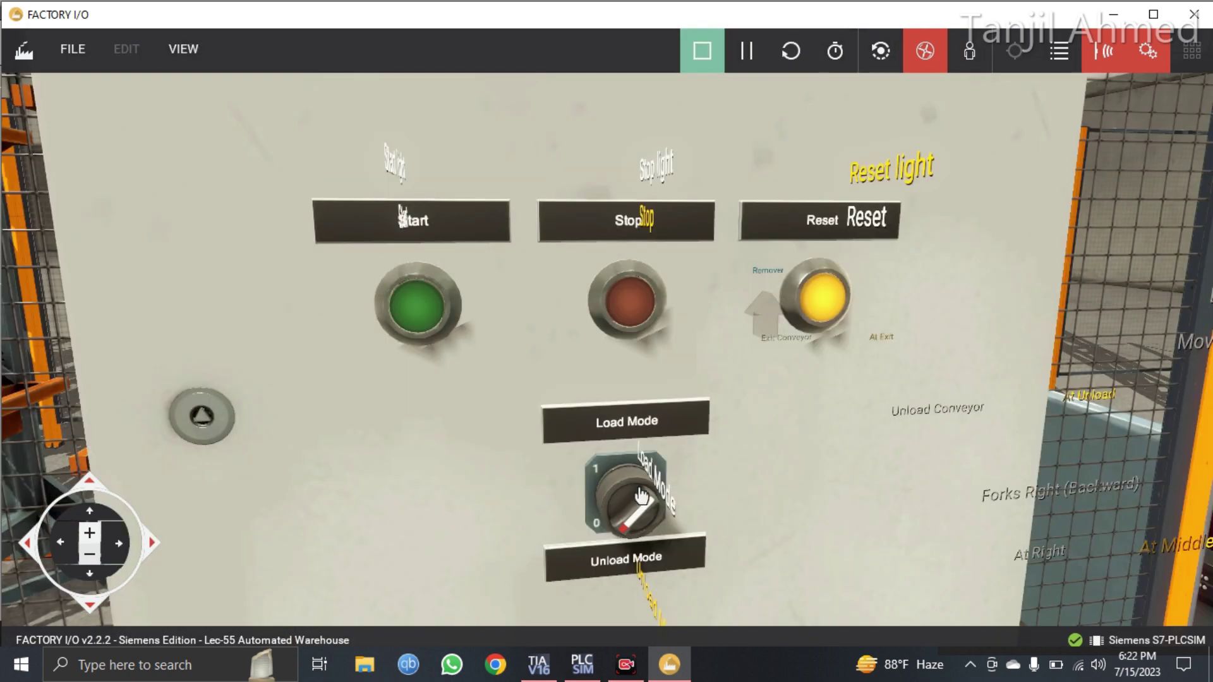
left_click(641, 503)
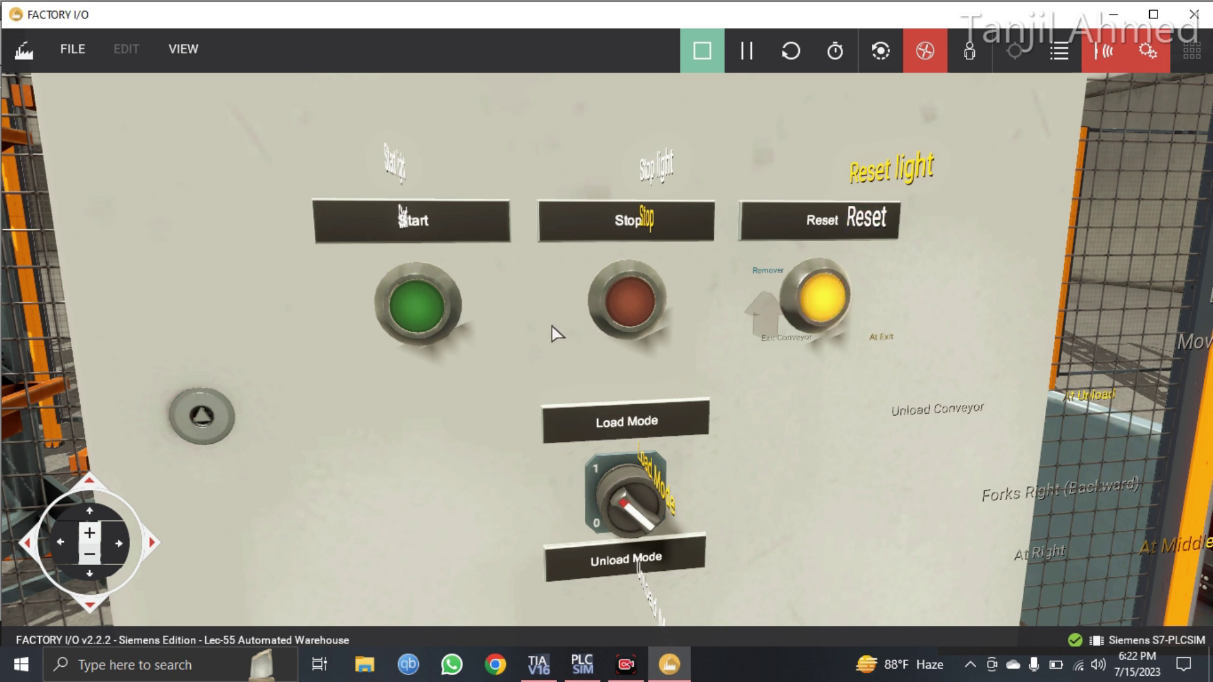
left_click(434, 316)
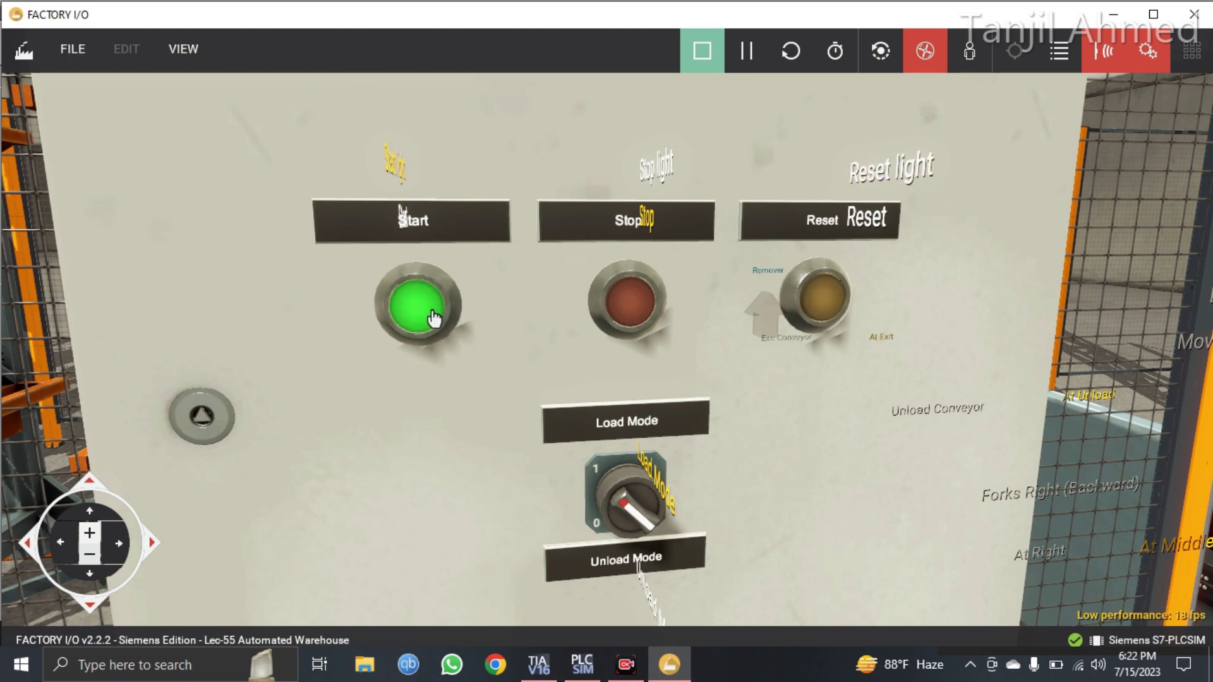
scroll(429, 311, "down", 5)
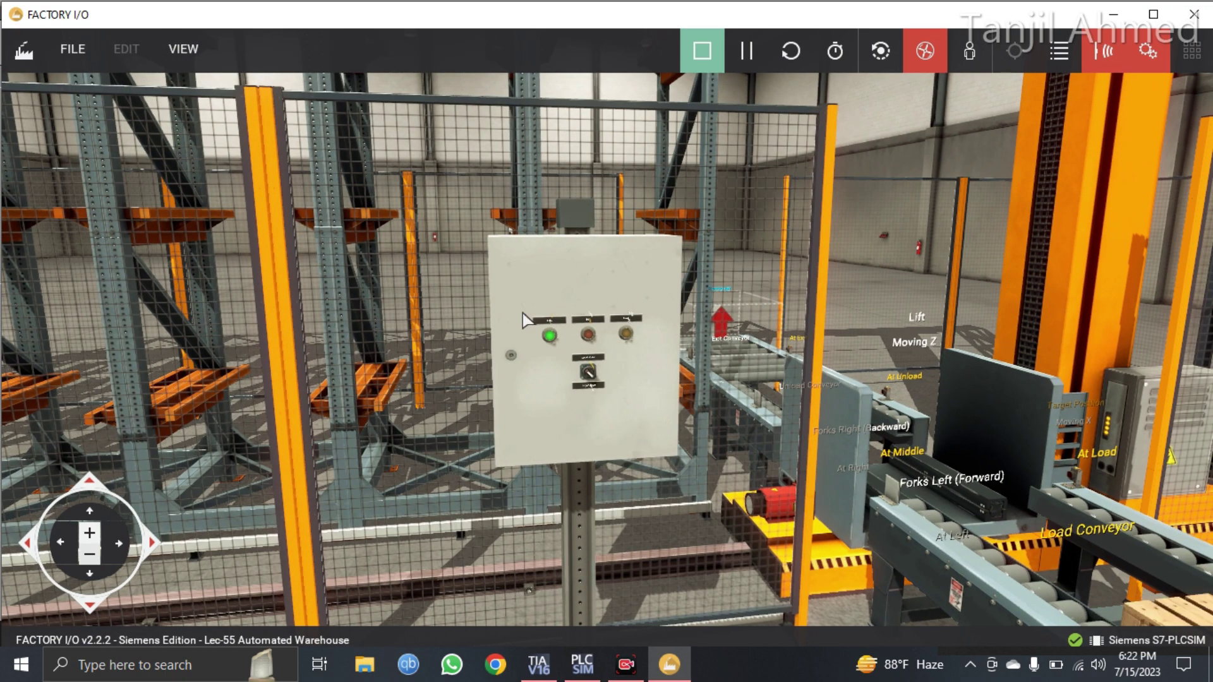
Watch a boxed pallet load onto the crane forks, then monitor Network 5 in TIA Portal.
key("d")
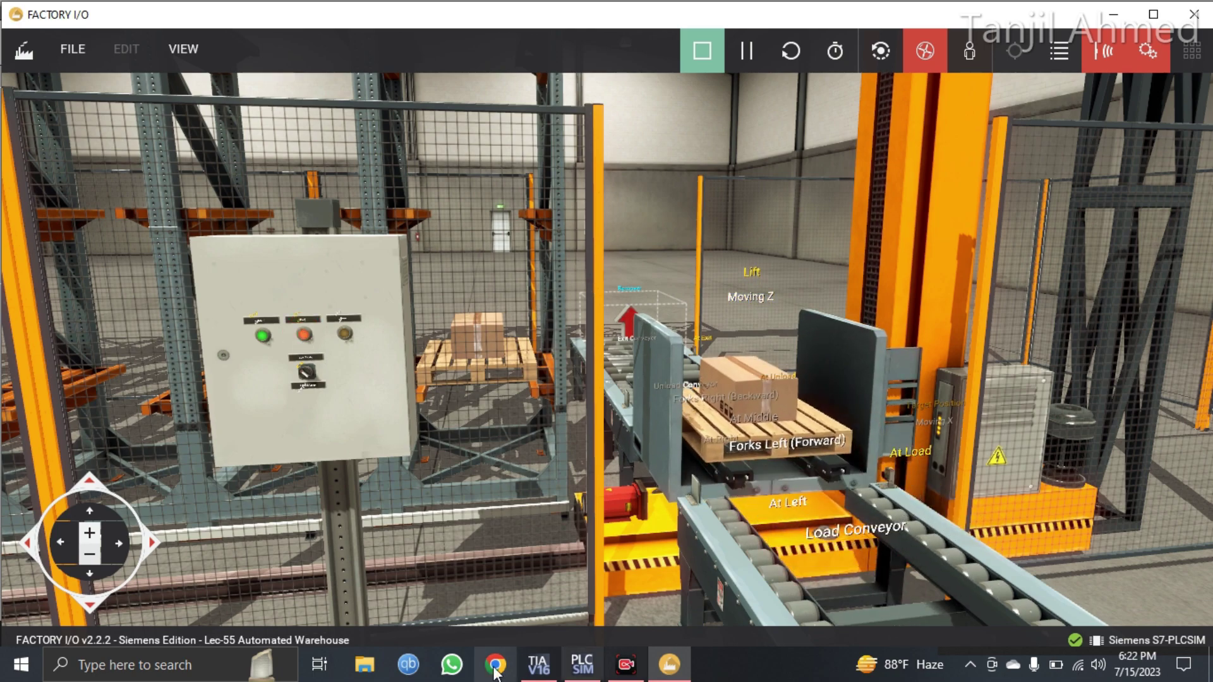
left_click(538, 665)
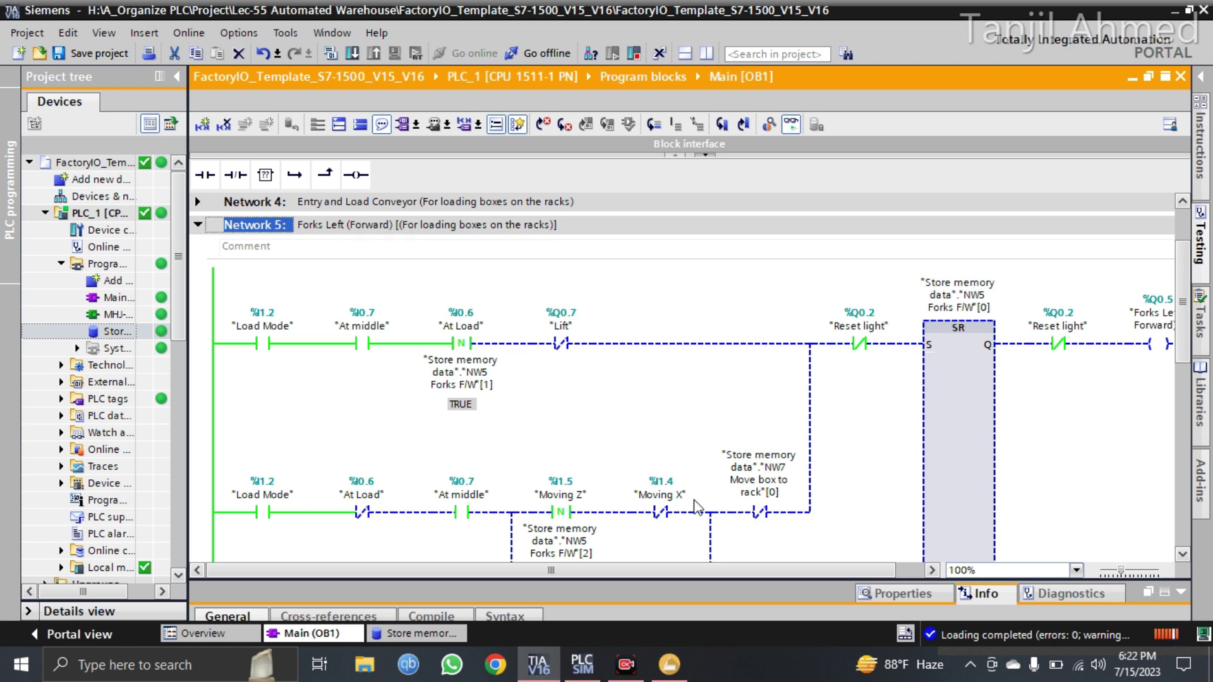
scroll(612, 420, "down", 10)
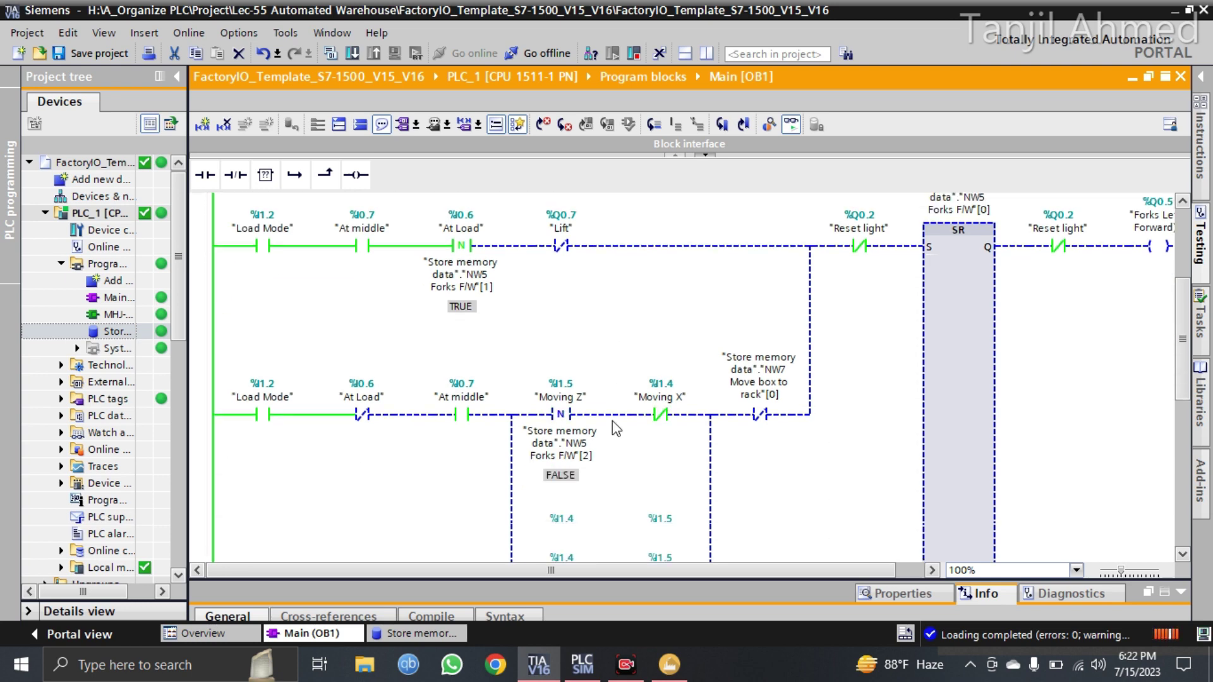
scroll(612, 421, "up", 10)
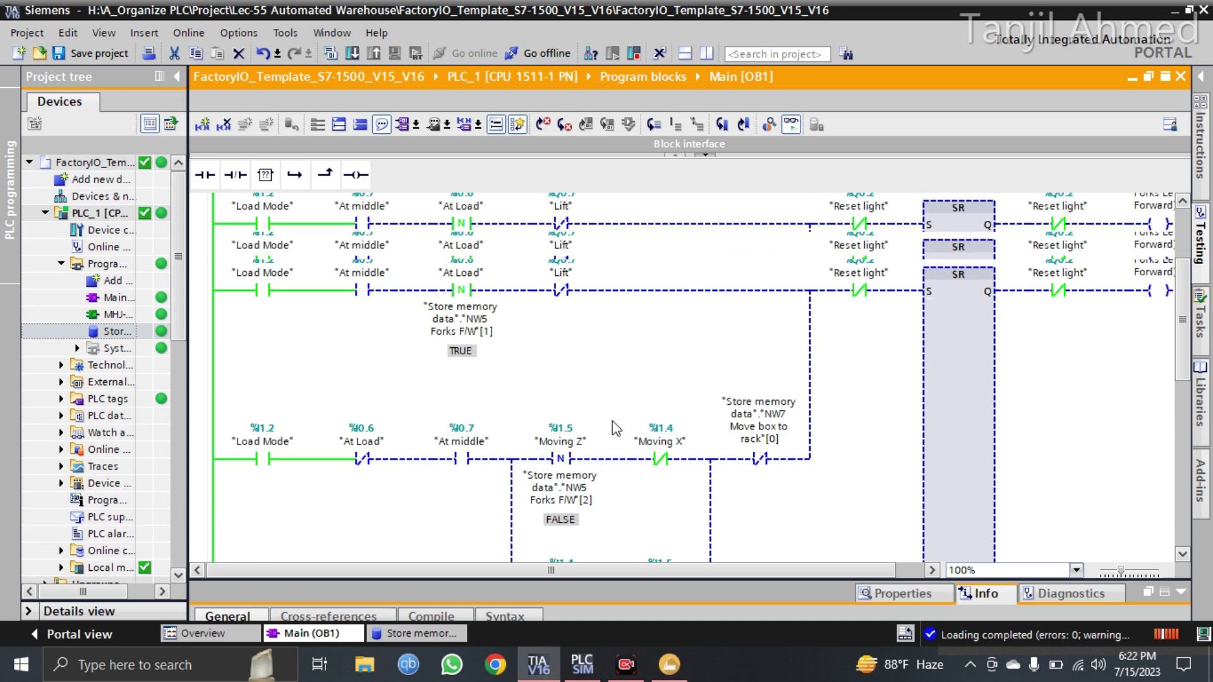